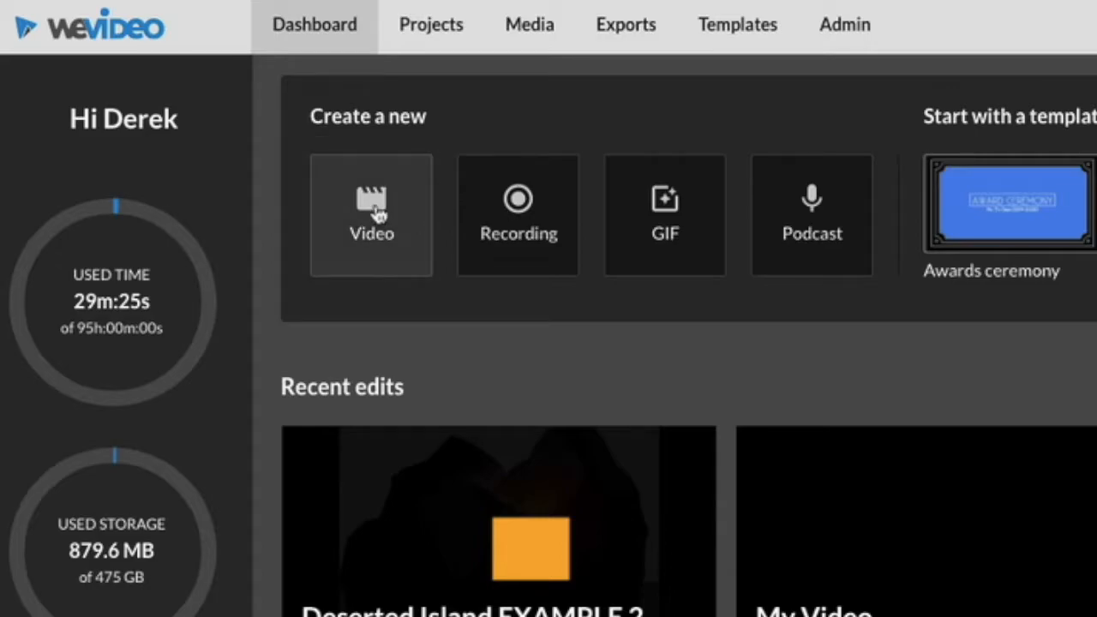
Create a new video and start it in the shared project My Project
click(377, 211)
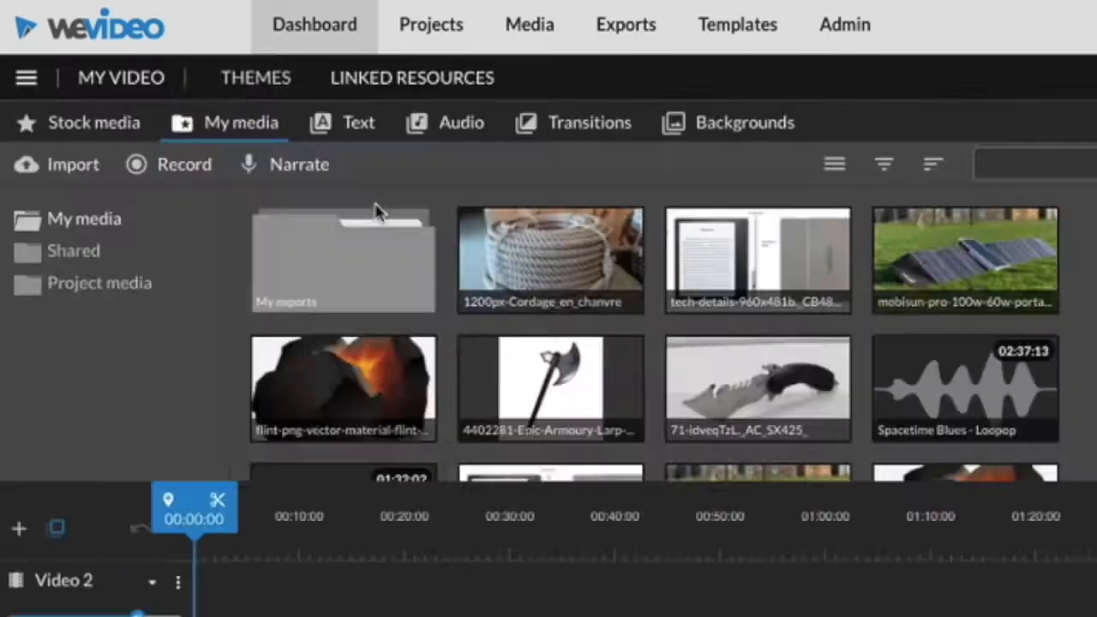
click(750, 435)
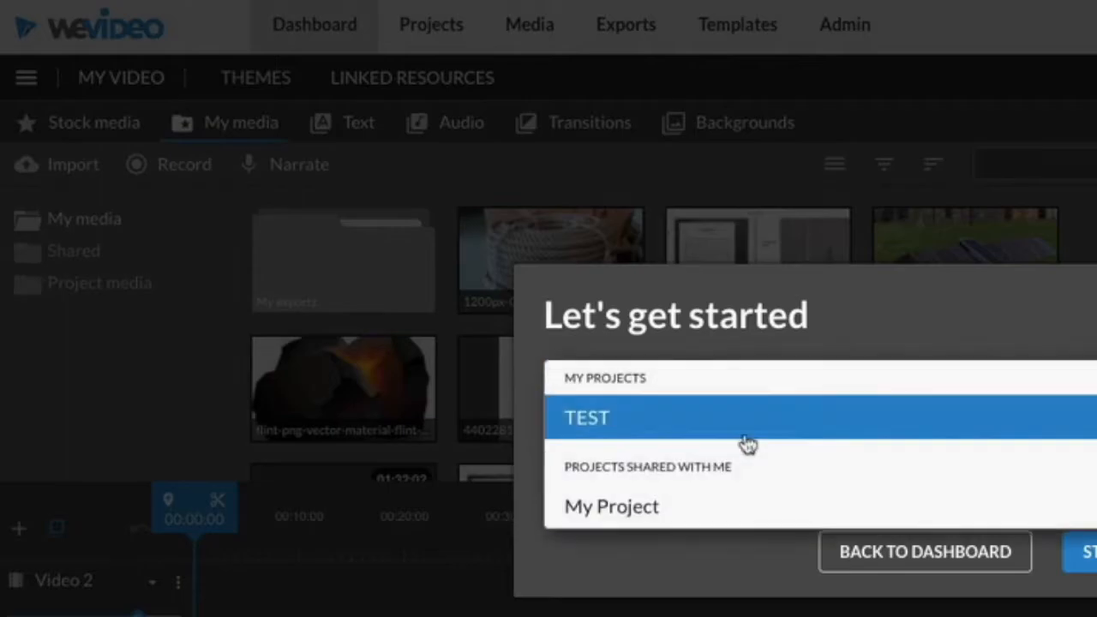
click(688, 509)
click(1083, 542)
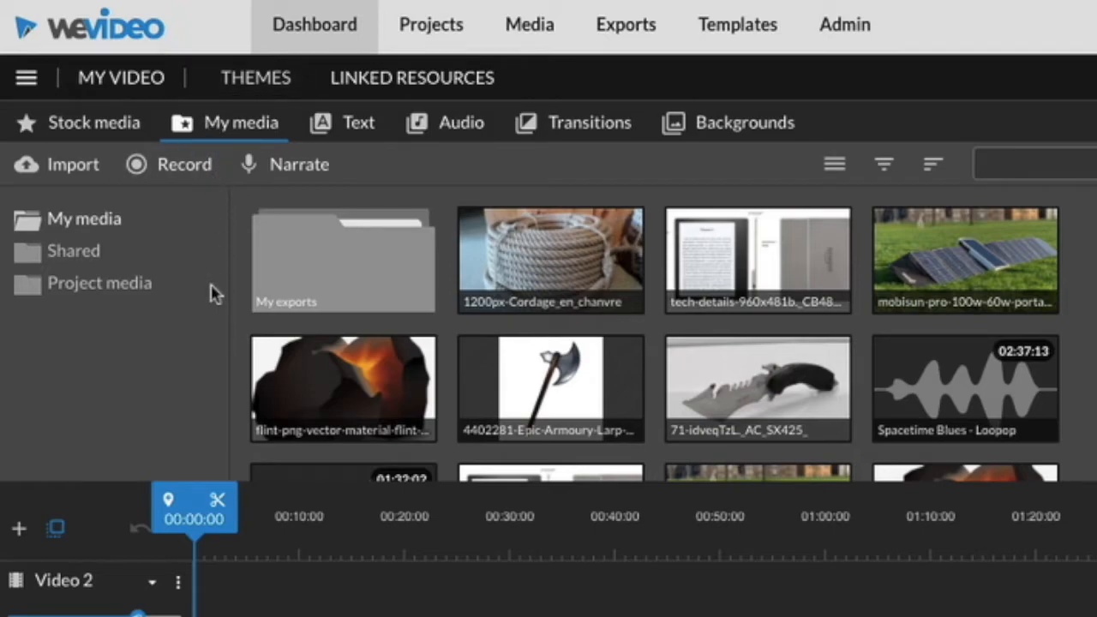
Open the shared Lesson 1: Clap Edit media folder and look over its clips, including MAH00778 and MAH00777
click(76, 257)
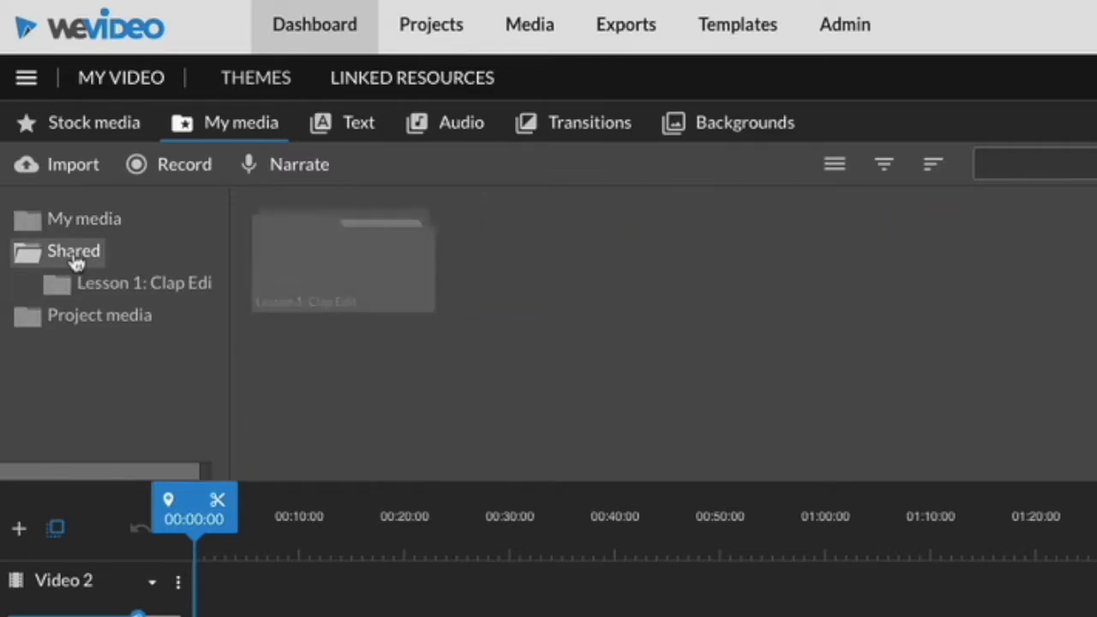
double_click(329, 277)
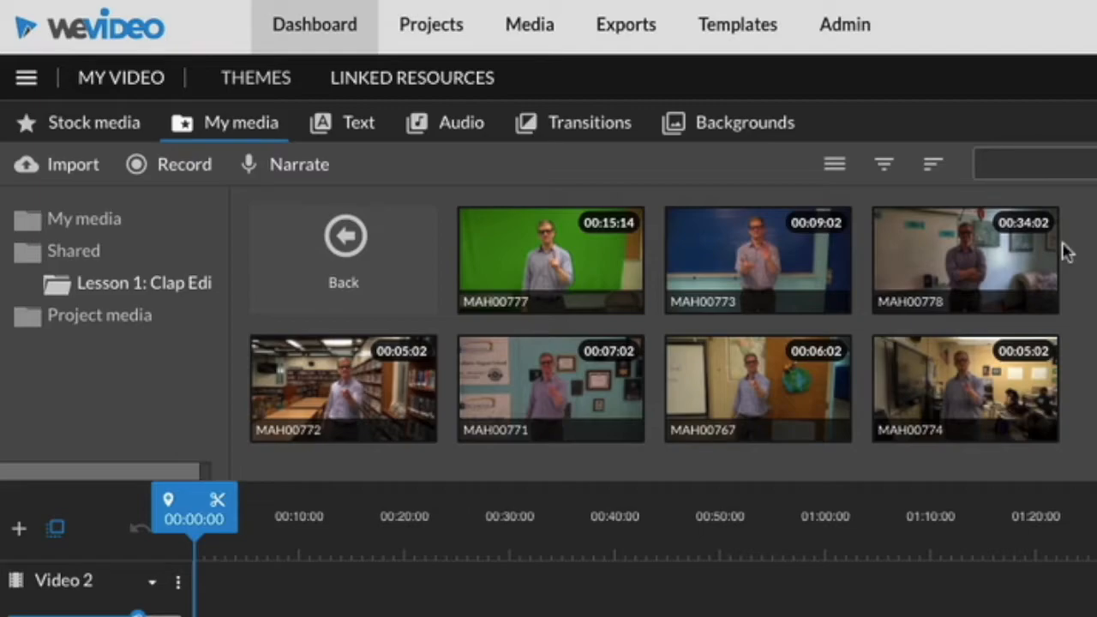
click(949, 257)
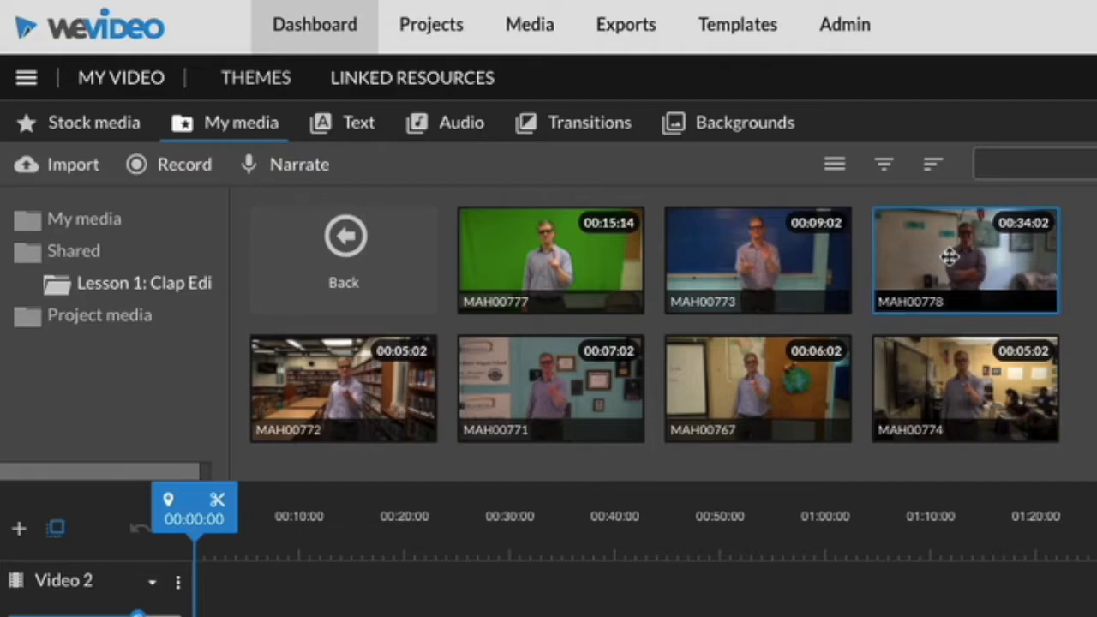
click(547, 255)
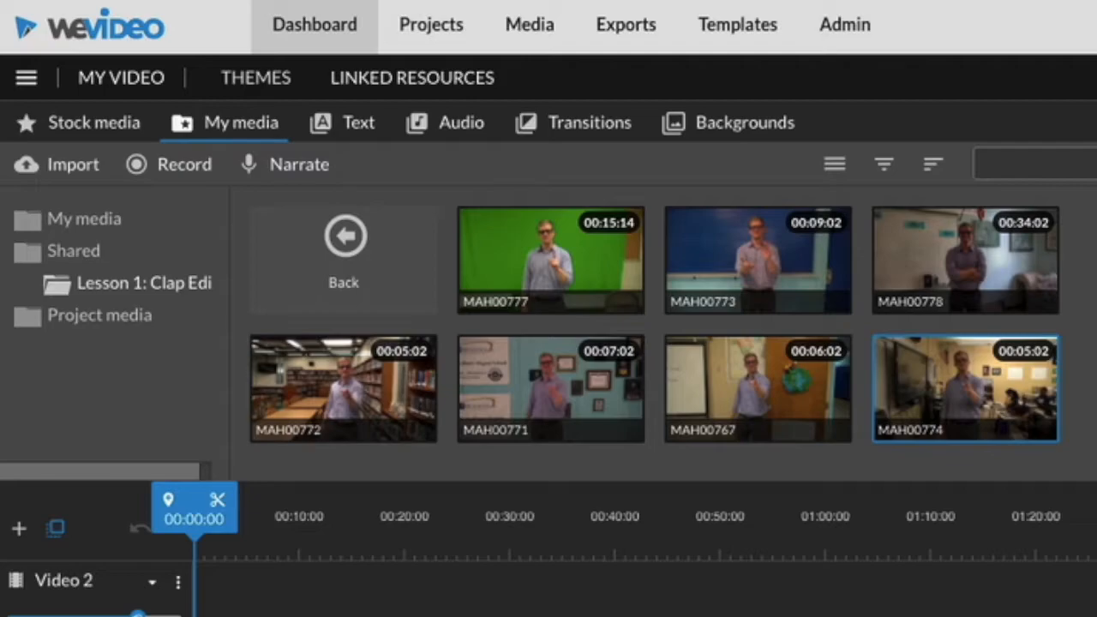
Add the Candy dots motion title to the beginning of the Video 1 track
click(359, 127)
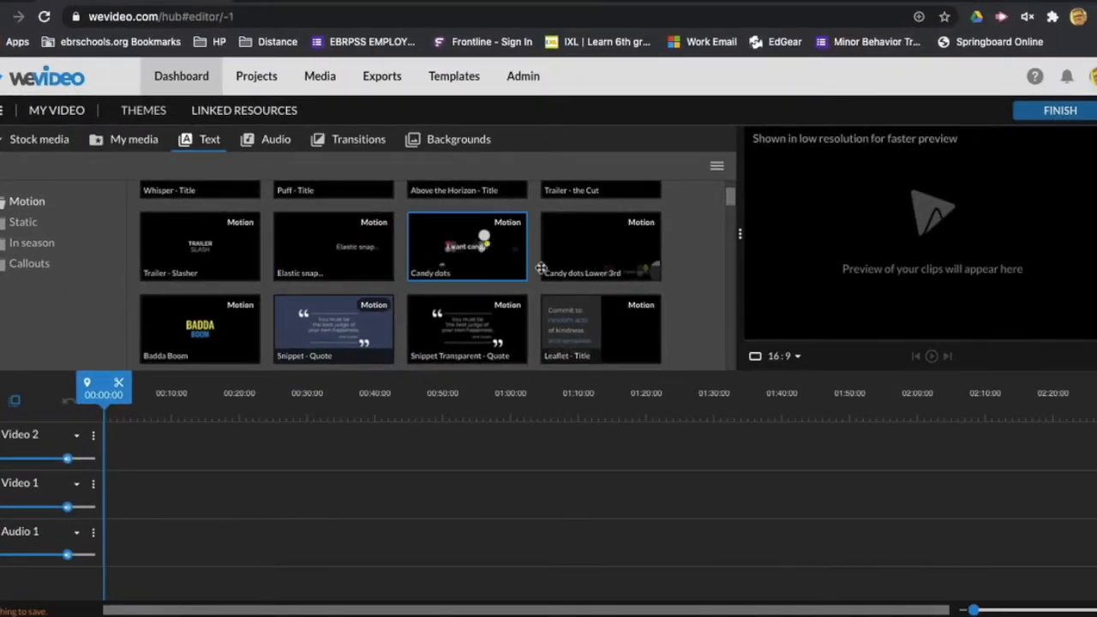
scroll(503, 328, down, 3)
scroll(503, 327, down, 3)
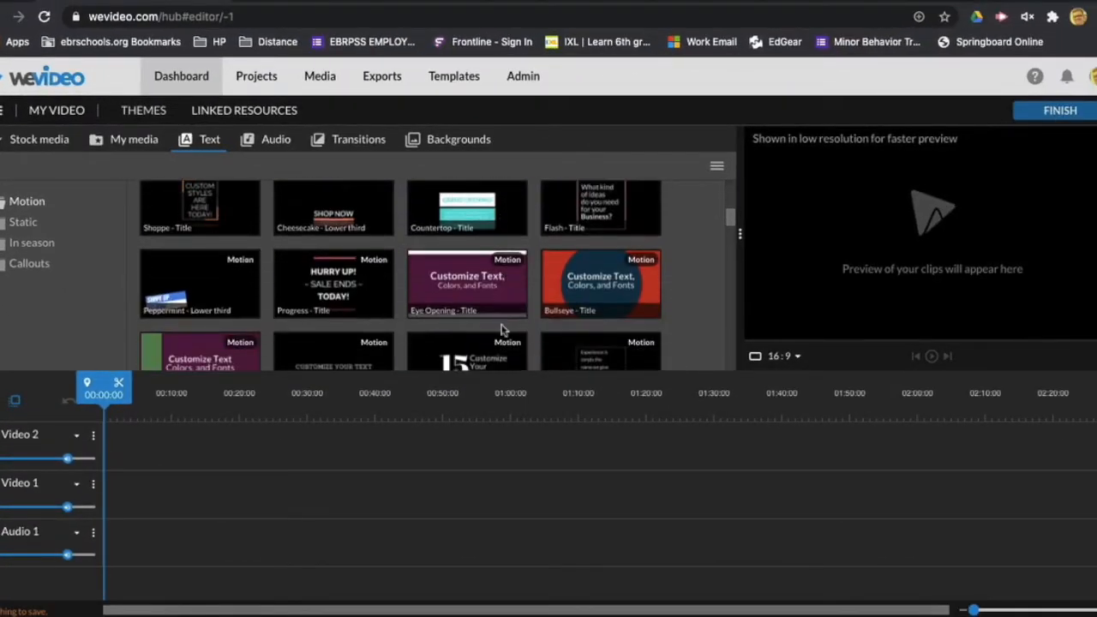
scroll(503, 326, up, 3)
scroll(502, 325, up, 4)
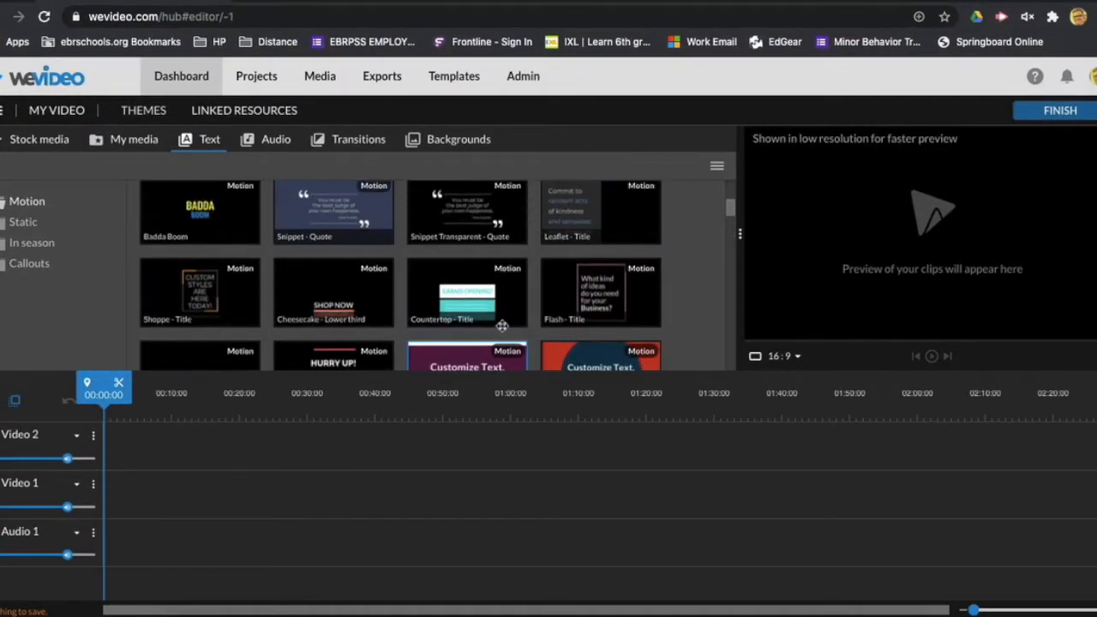
drag(492, 251, 119, 491)
Open the Candy dots title for editing and set its text to "Clap Edit"
double_click(120, 491)
click(181, 294)
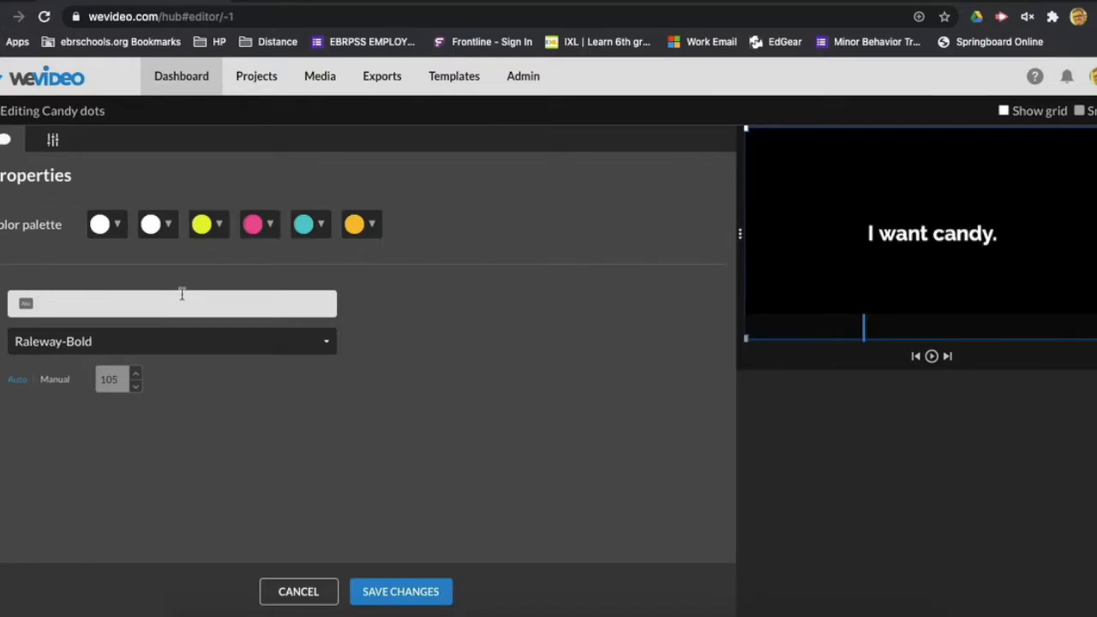
text(Cl)
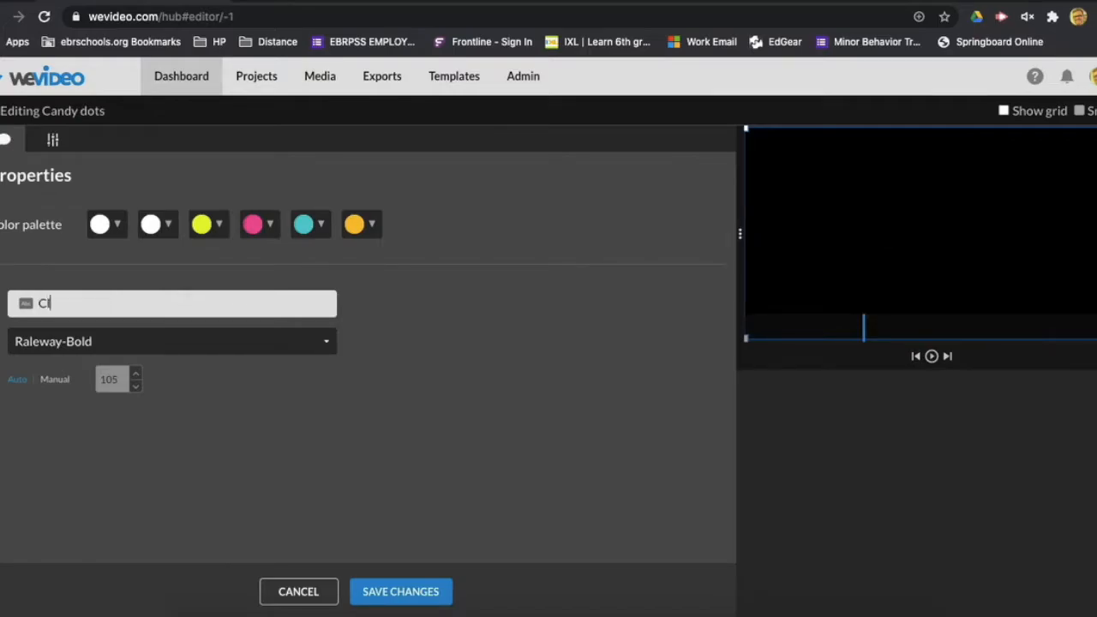
text(ap Edit)
Recolor the title's palette, changing pink to purple, orange to dark green, yellow to blue and teal to red
click(256, 227)
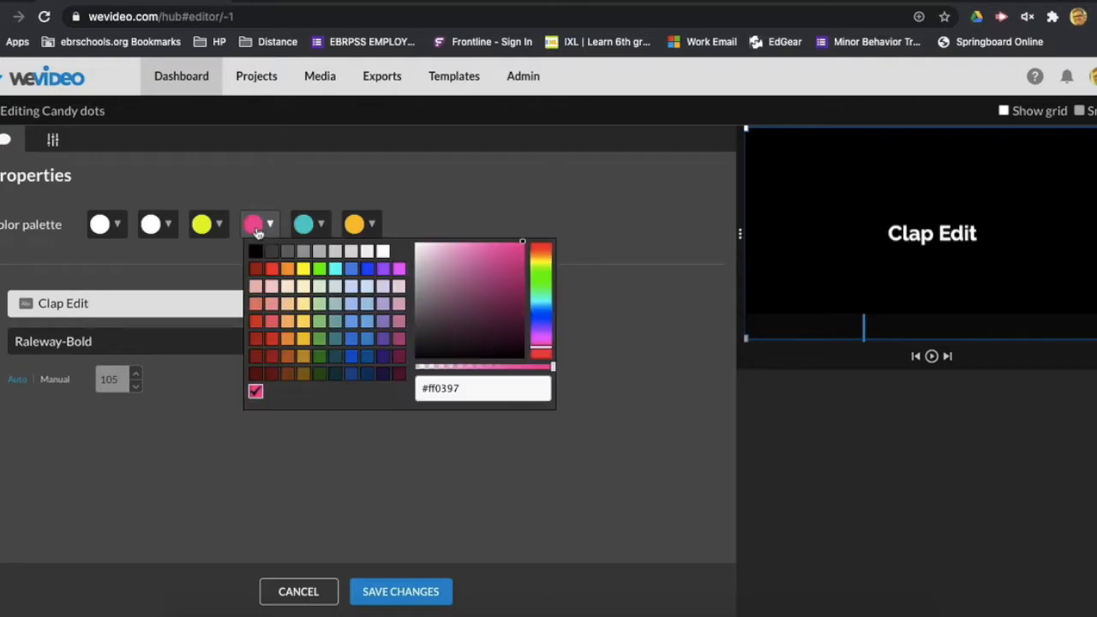
click(397, 270)
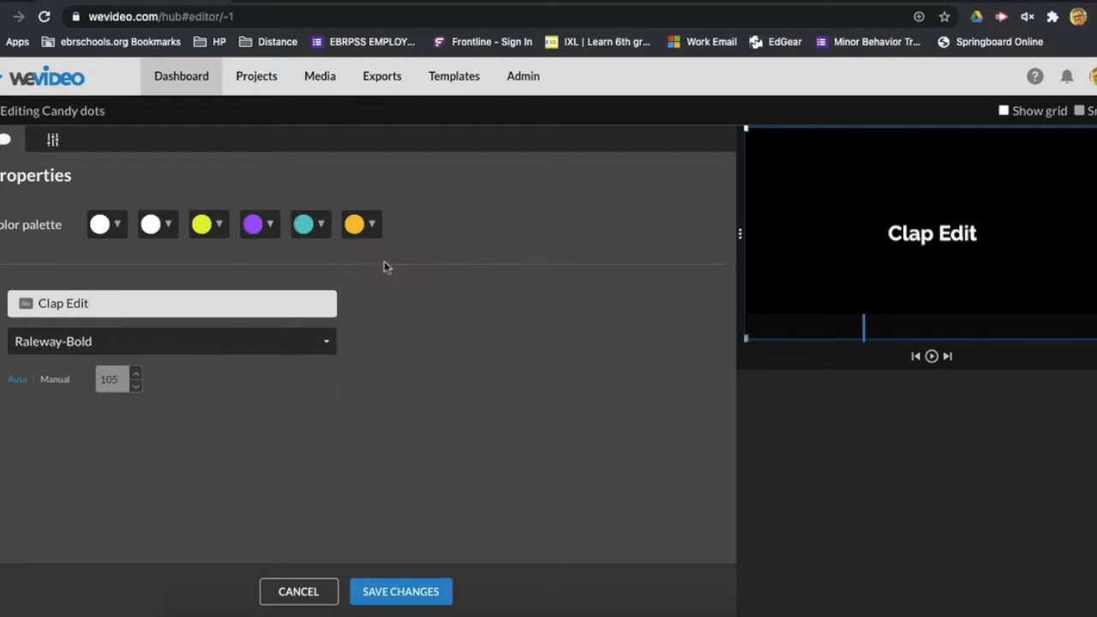
click(355, 226)
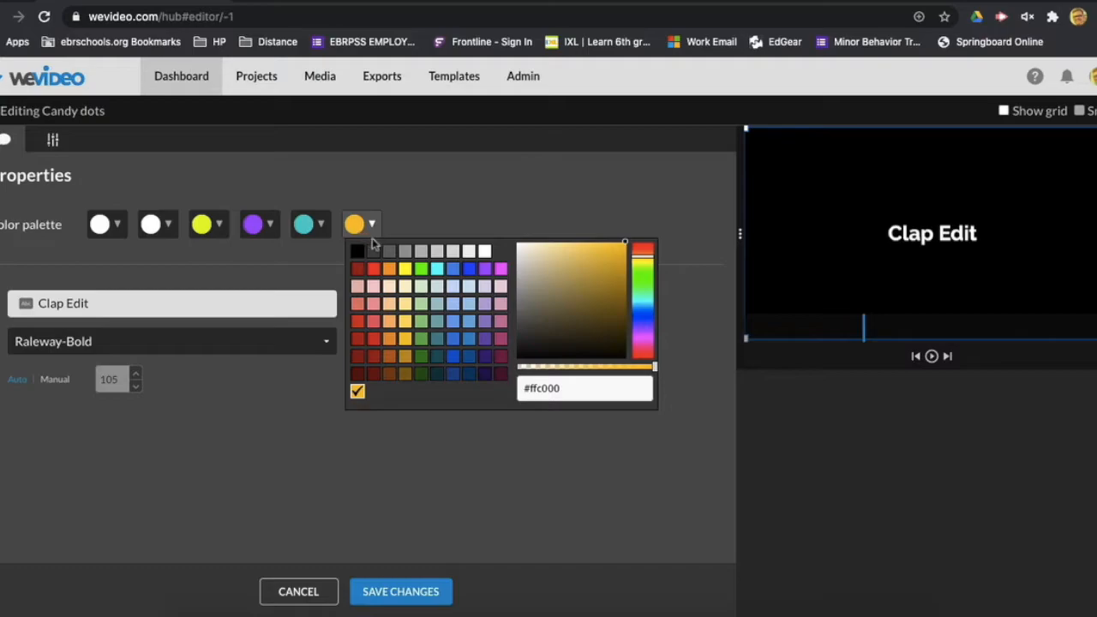
click(421, 357)
click(218, 228)
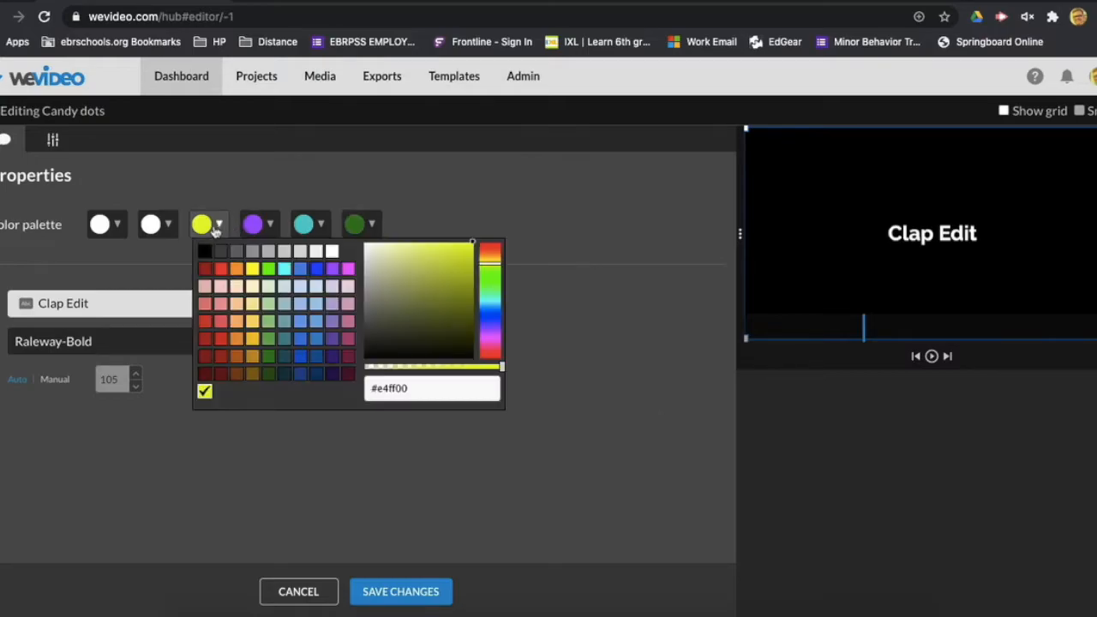
click(316, 270)
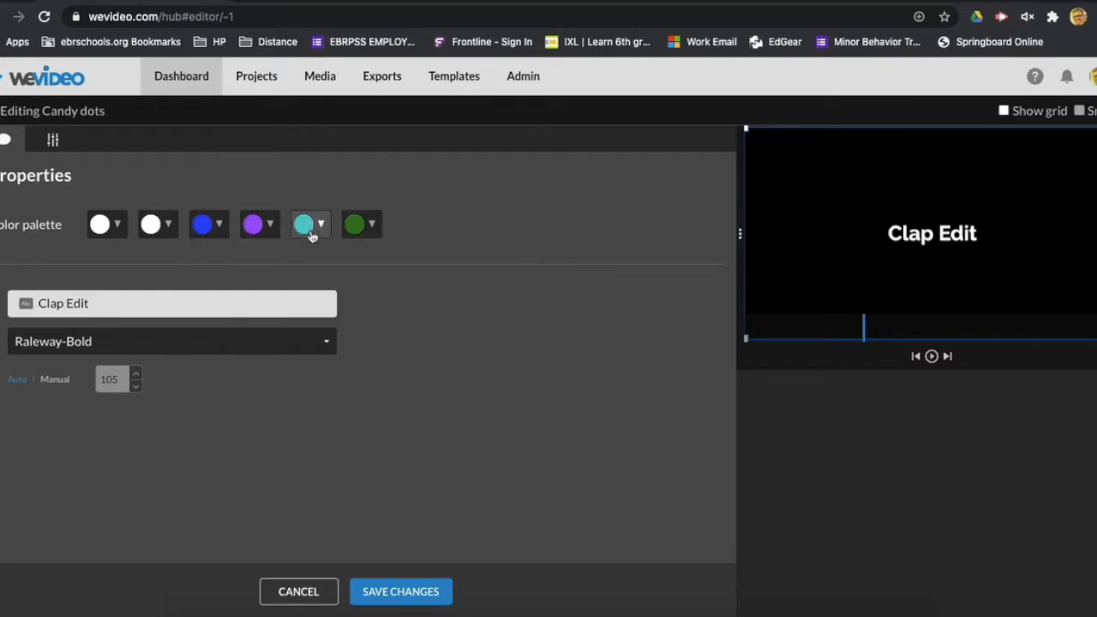
click(310, 229)
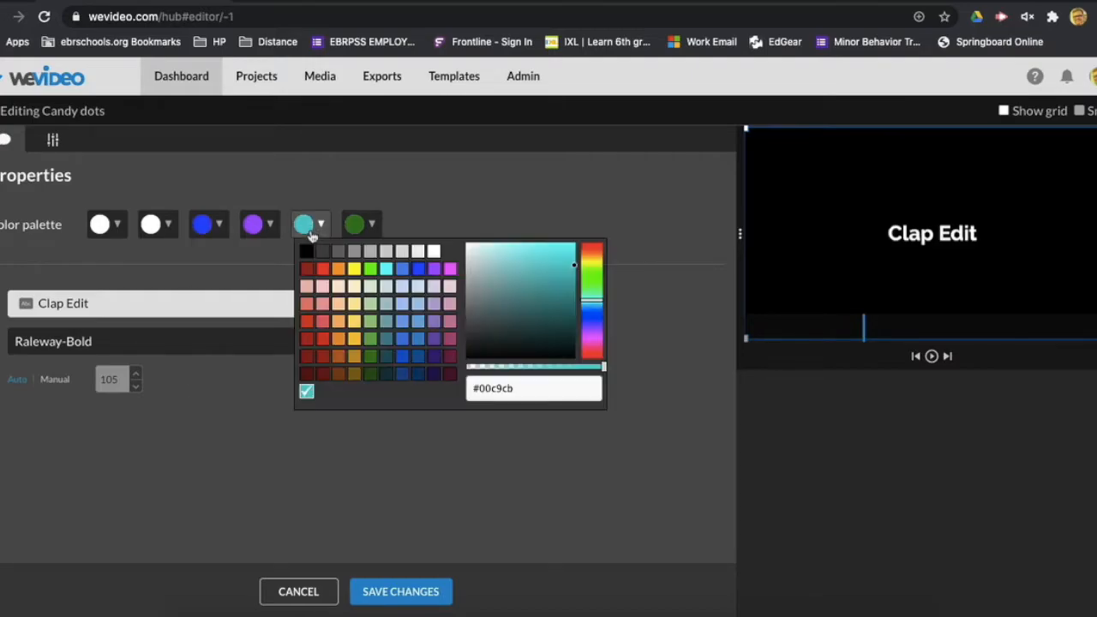
click(322, 320)
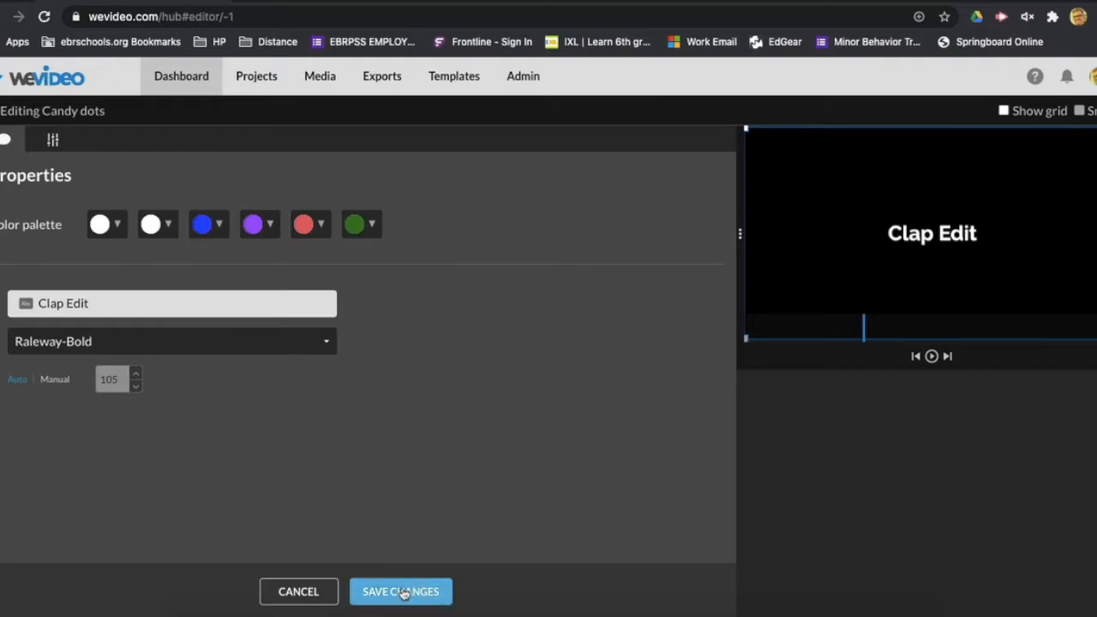
Scale up the Clap Edit title slightly and save the title changes
click(52, 139)
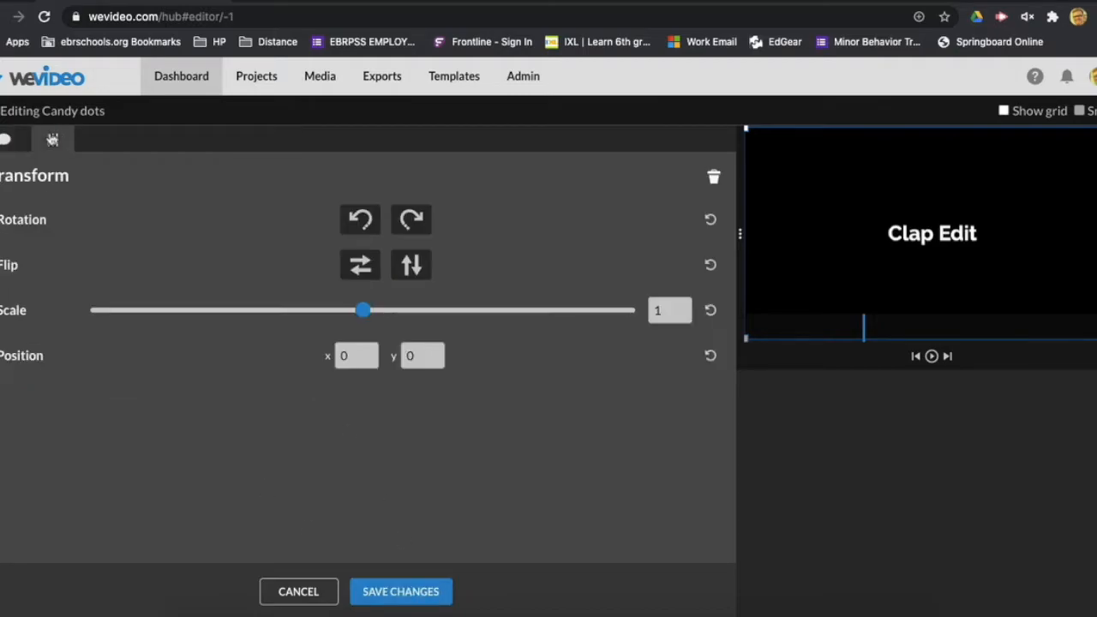
drag(366, 313, 415, 314)
click(394, 591)
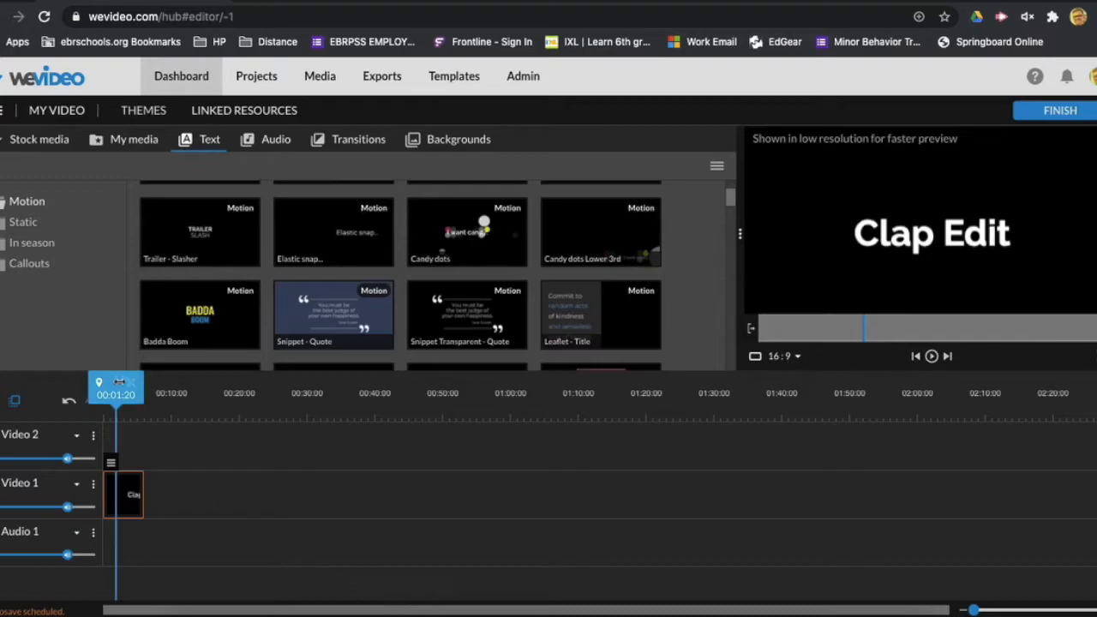
Play back the Clap Edit title from the start of the timeline to check its animation
drag(116, 387, 100, 387)
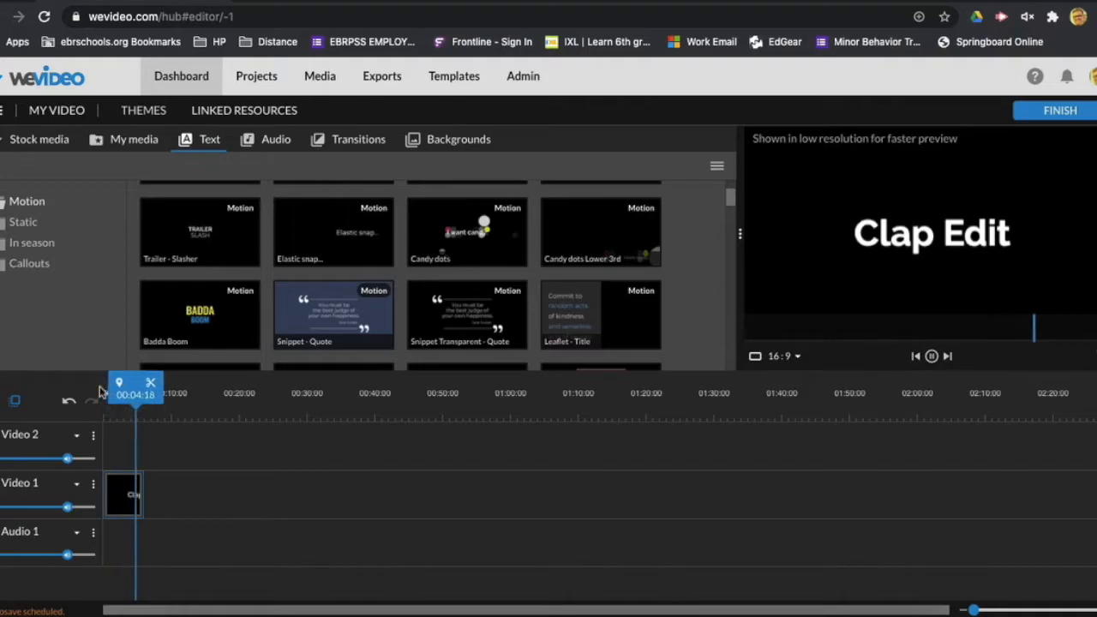
click(101, 392)
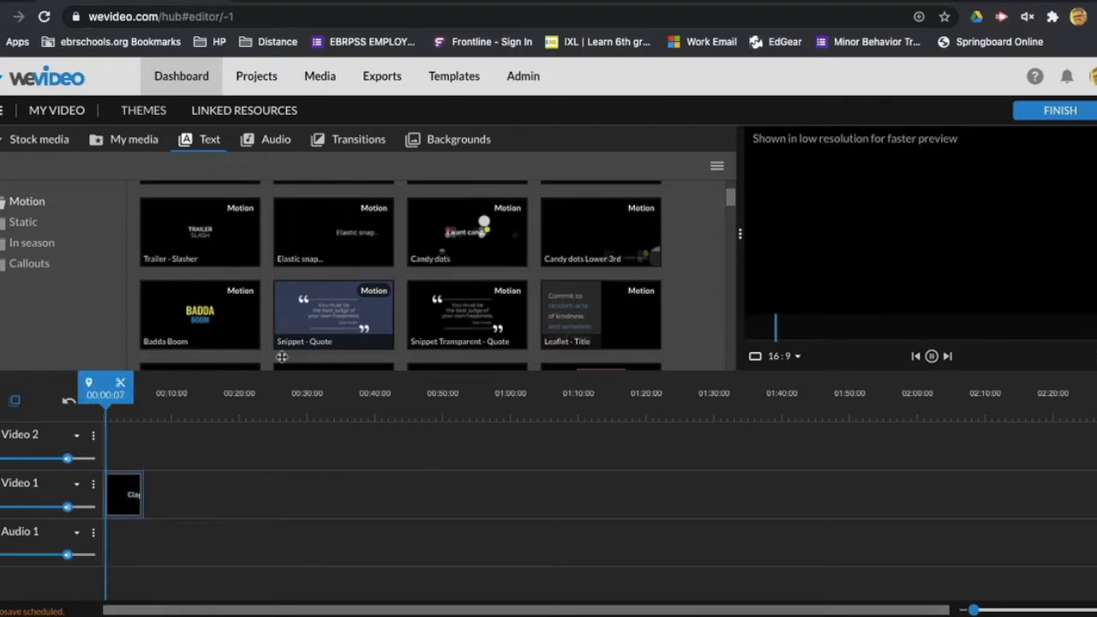
key(space)
scroll(250, 209, up, 2)
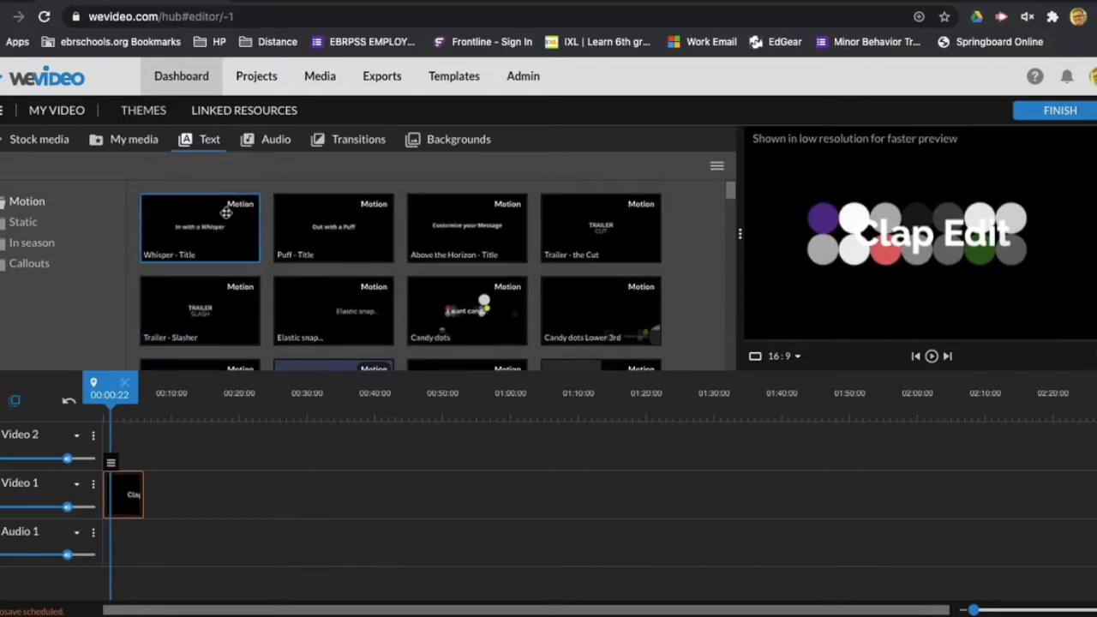
Add the MAH00778 clip to the Video 1 track directly after the title
click(120, 140)
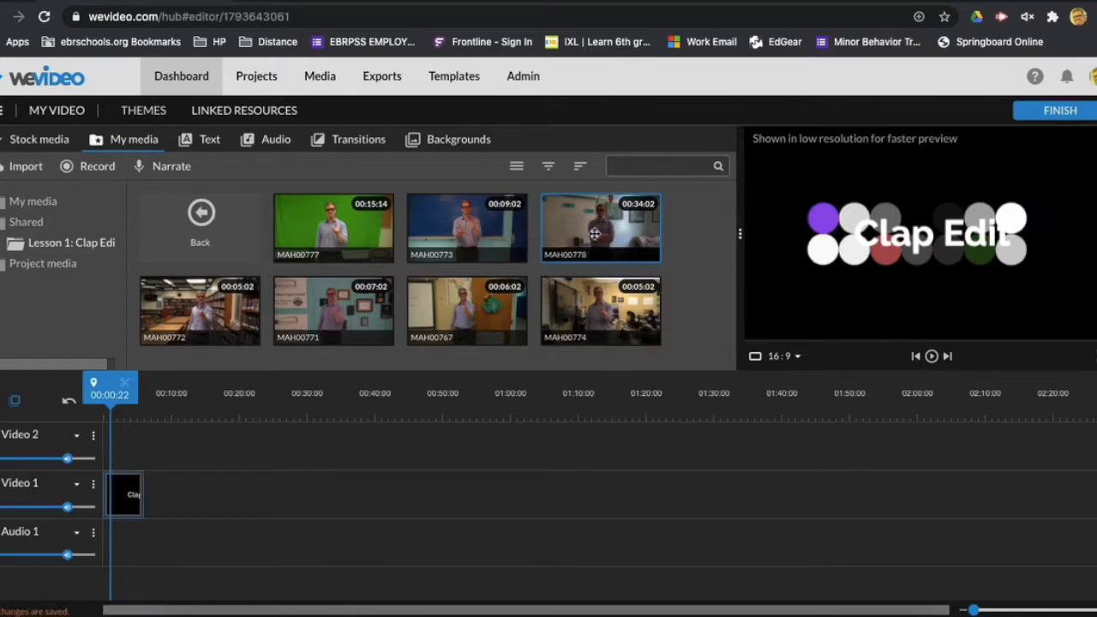
click(595, 207)
drag(596, 217, 168, 511)
Scrub through the MAH00778 clip and examine it at different timeline zoom levels
drag(141, 393, 403, 391)
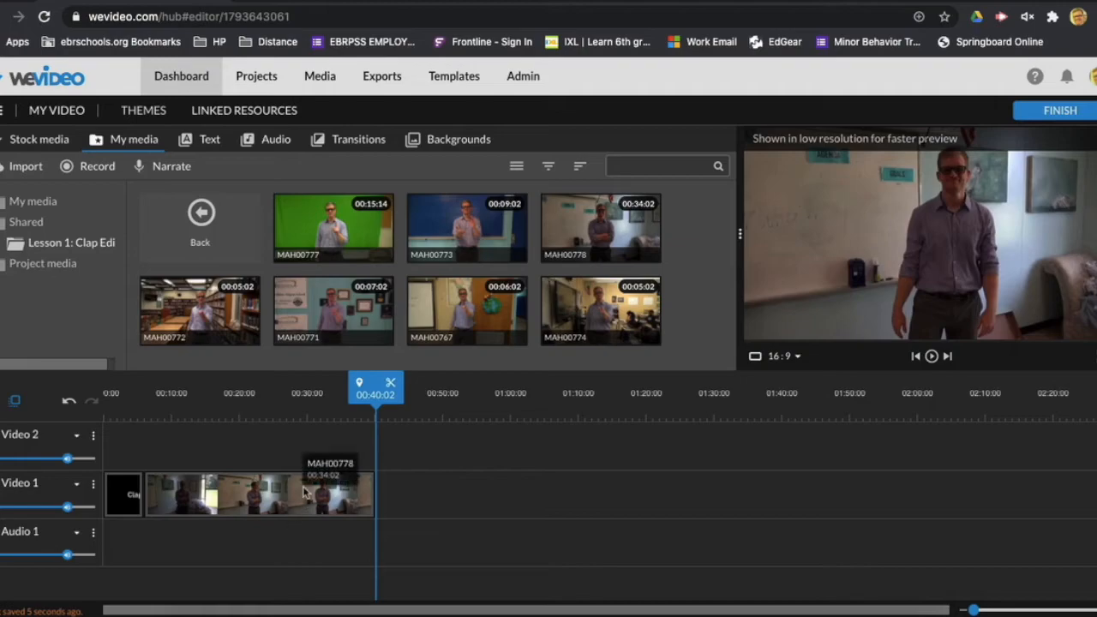
click(306, 440)
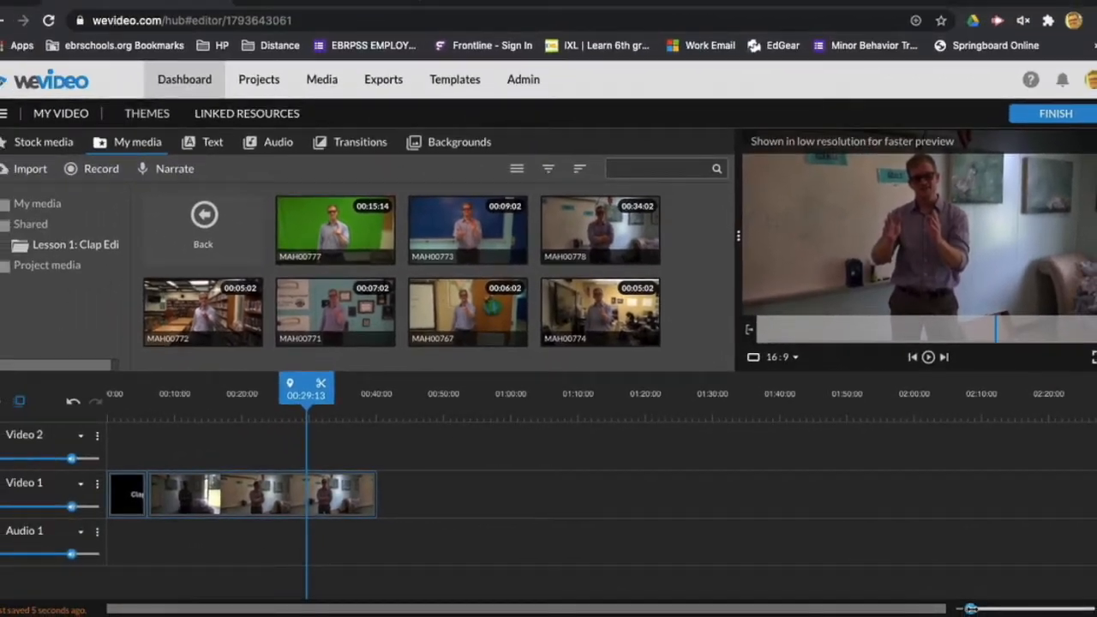
drag(883, 598, 888, 598)
drag(975, 609, 991, 610)
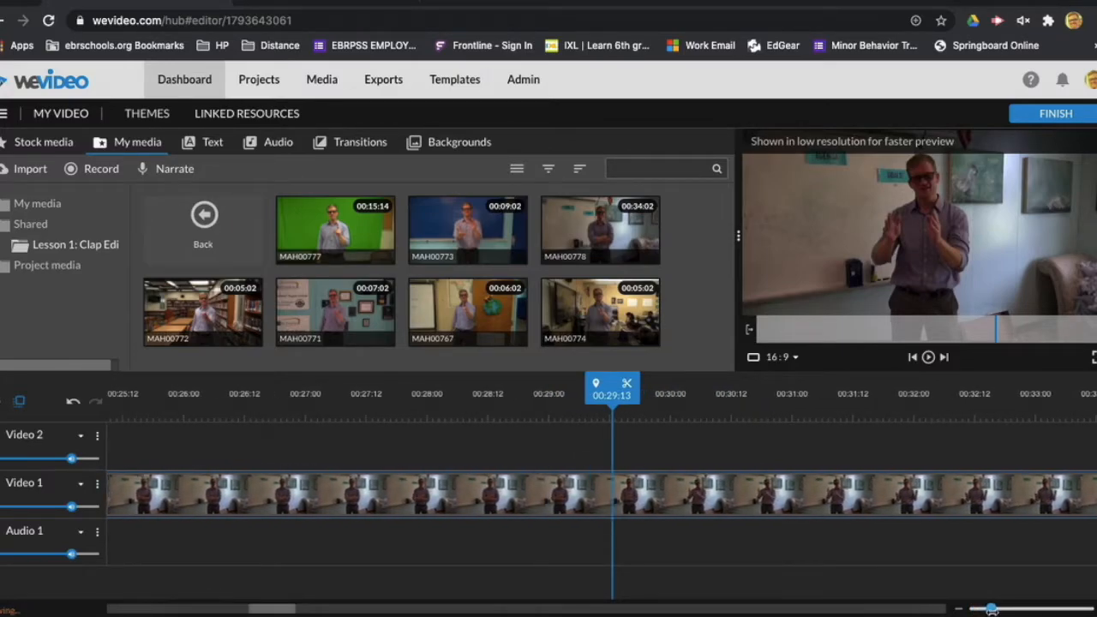
scroll(982, 550, left, 6)
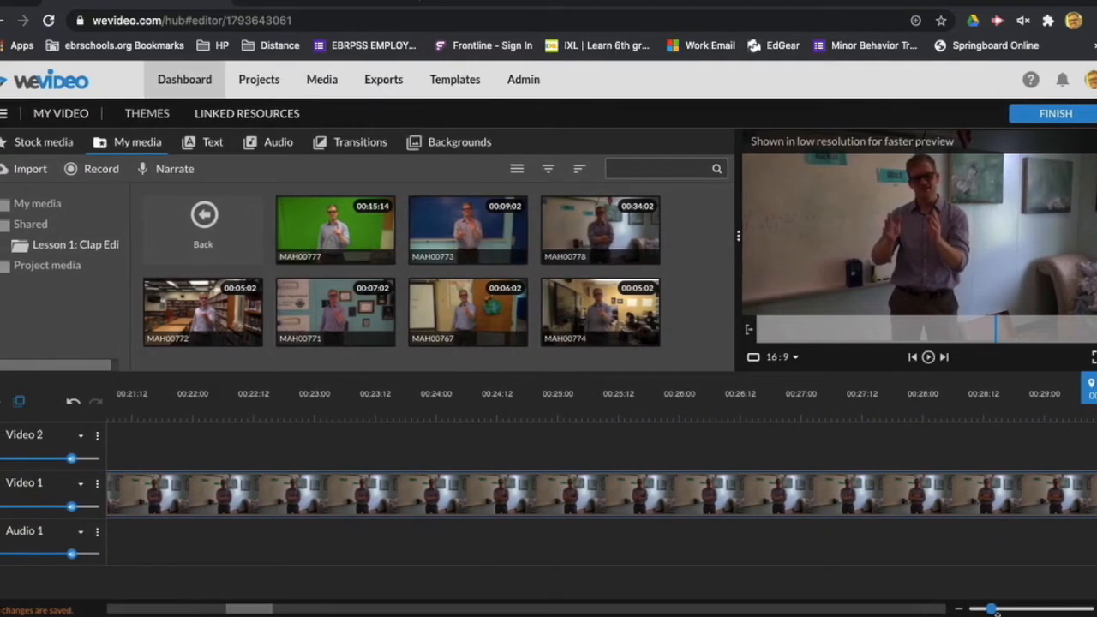
drag(992, 608, 974, 608)
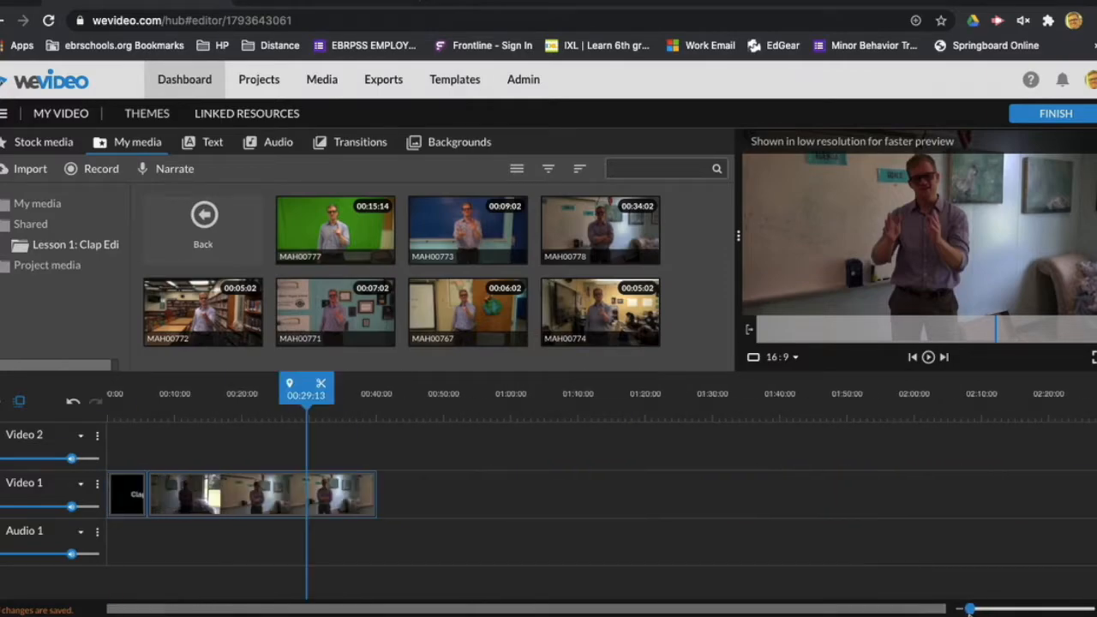
scroll(594, 571, left, 5)
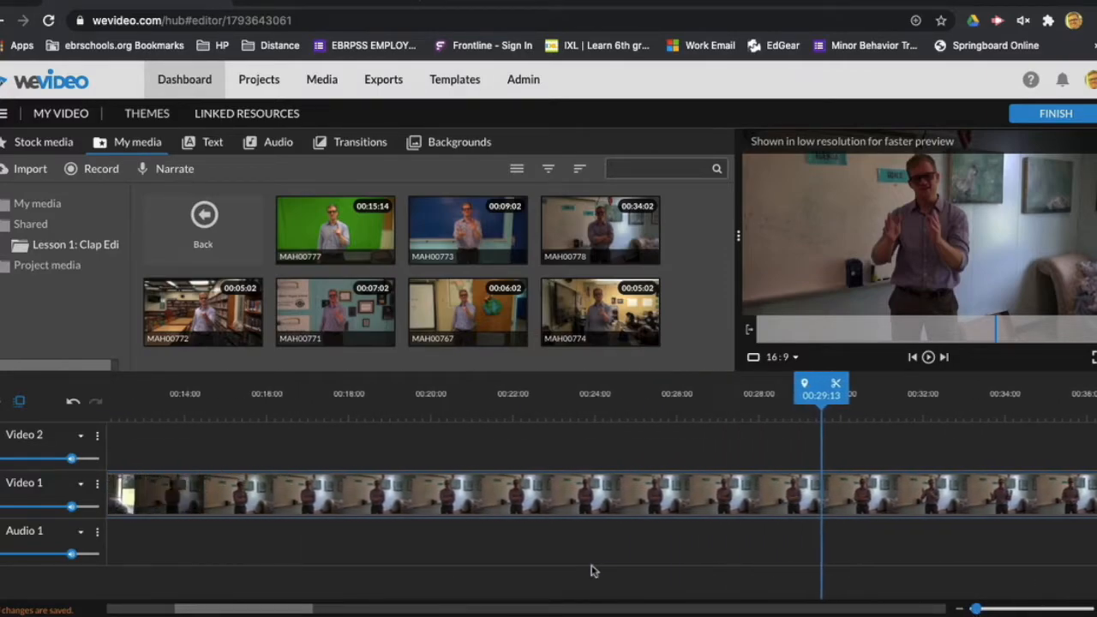
scroll(585, 550, right, 1)
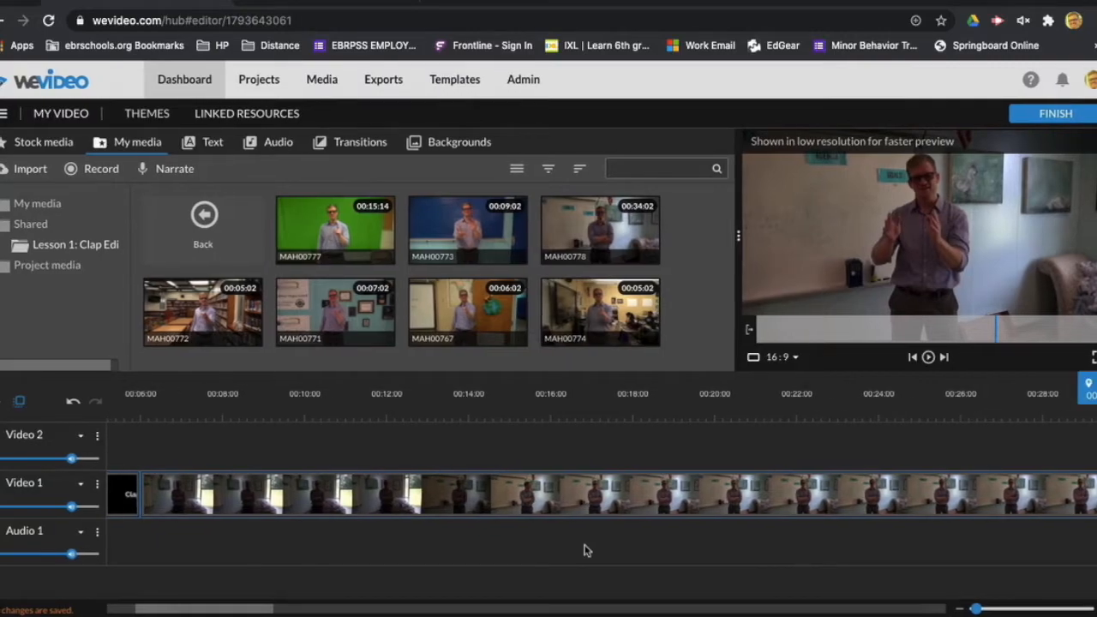
Play the MAH00778 clip from about 00:23:12 and pause near its end at about 00:38:21
drag(1088, 390, 798, 435)
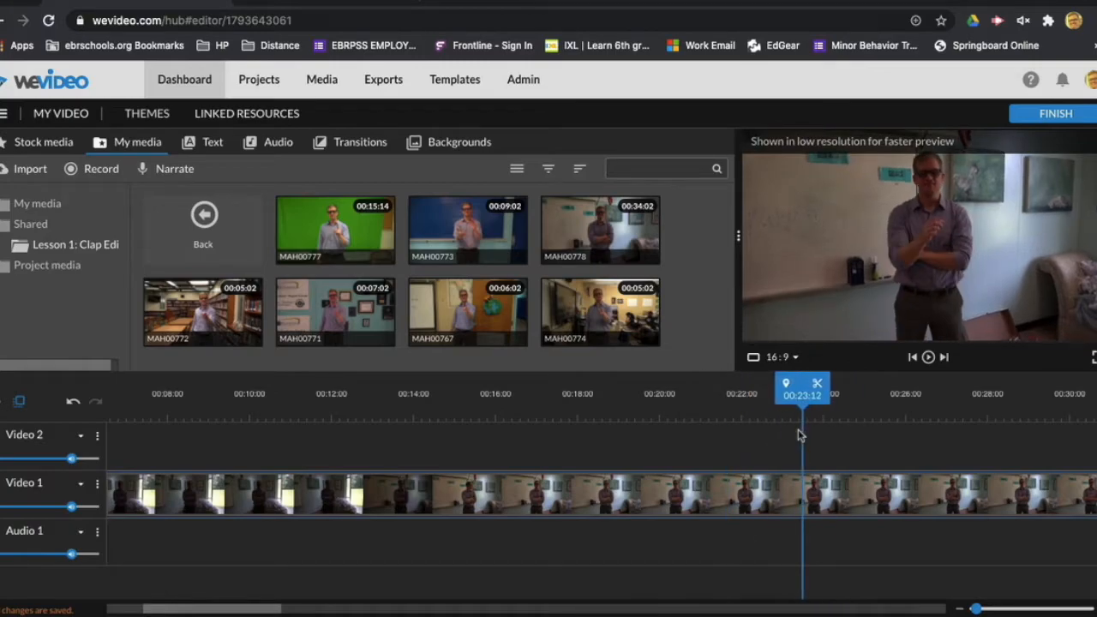
key(space)
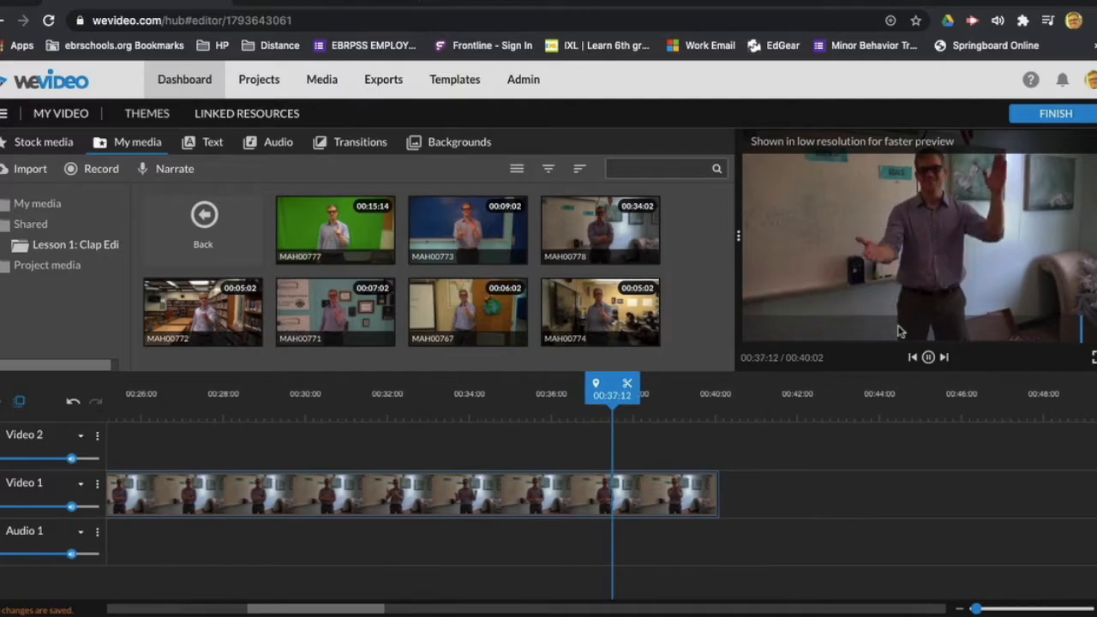
key(space)
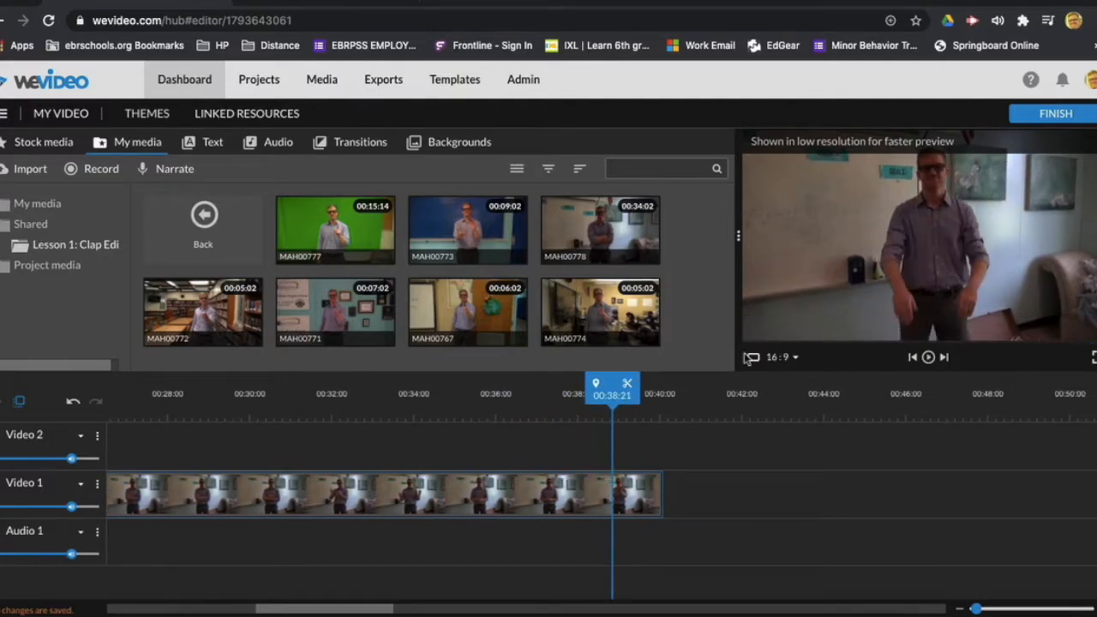
Replay the last part of the MAH00778 clip and split it at 00:33:01
drag(618, 398, 429, 418)
key(space)
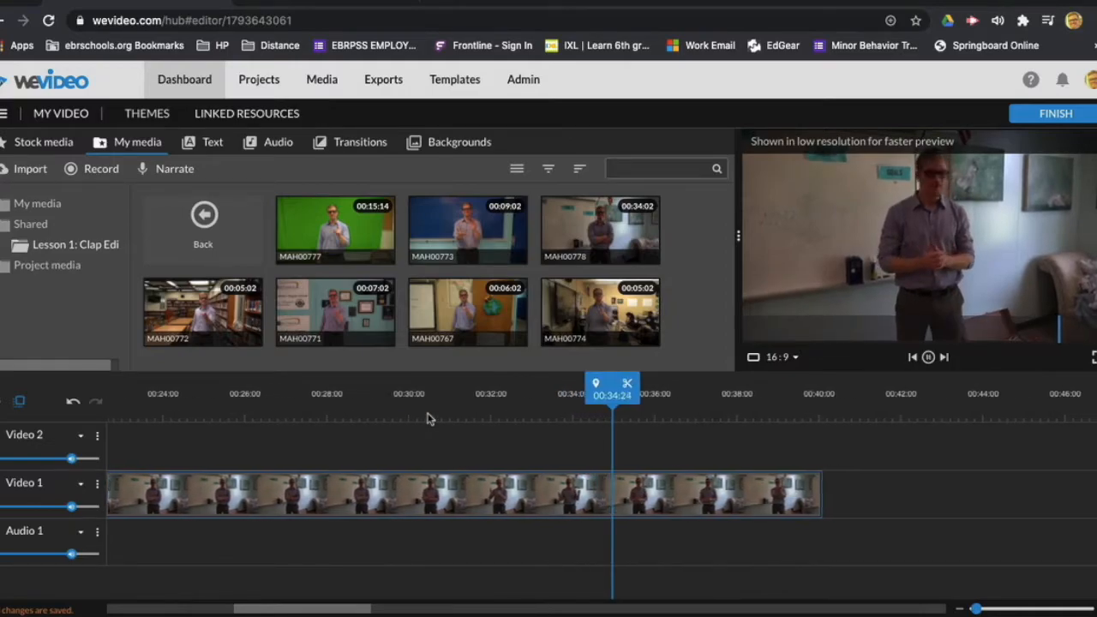
key(space)
drag(618, 385, 467, 391)
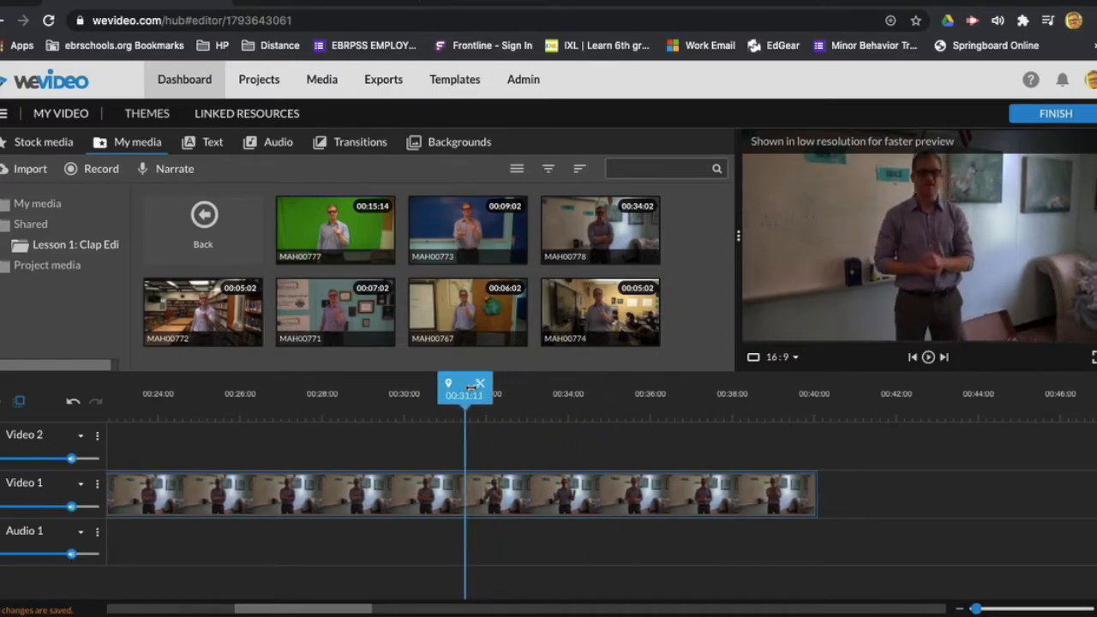
key(space)
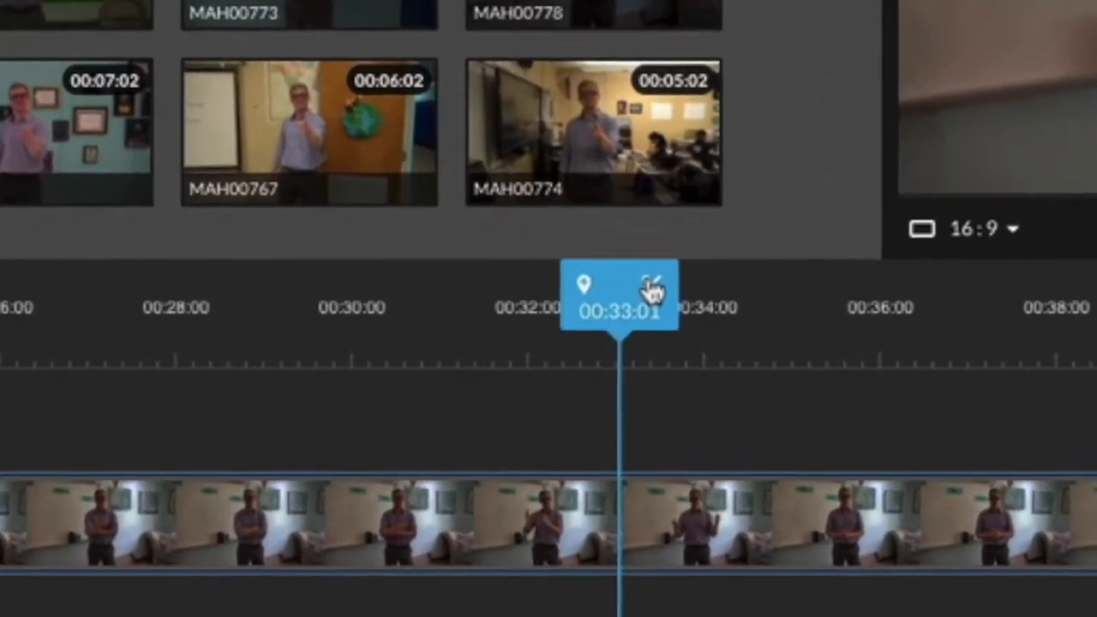
click(650, 288)
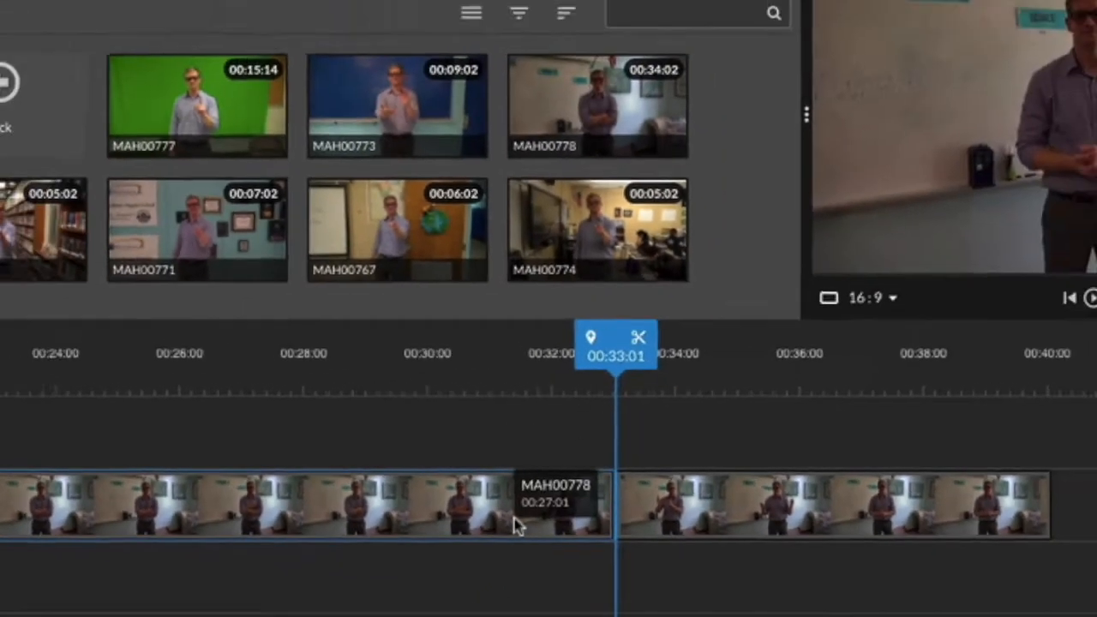
Delete the MAH00778 portion before the cut and move the remaining piece directly after the Clap Edit title at 00:06:00
click(470, 552)
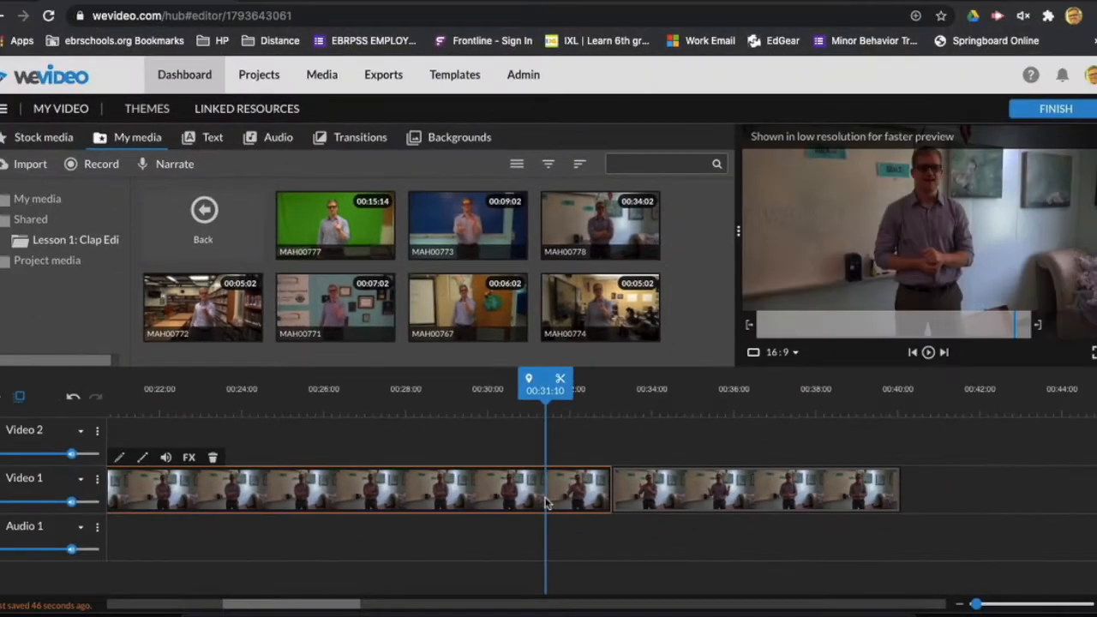
key(Delete)
click(677, 501)
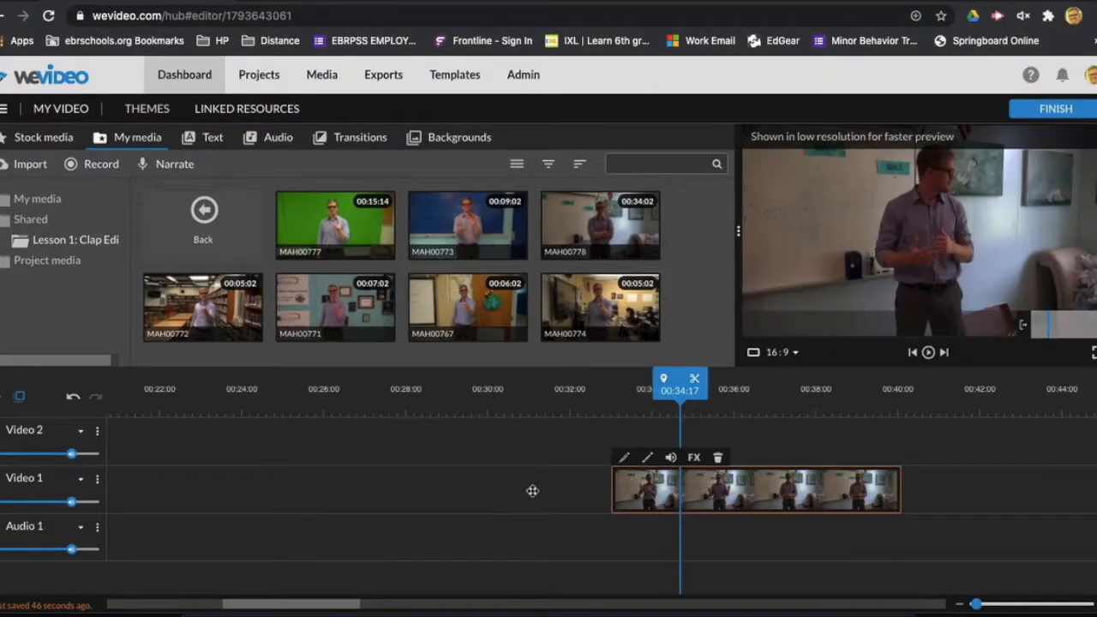
scroll(386, 467, left, 5)
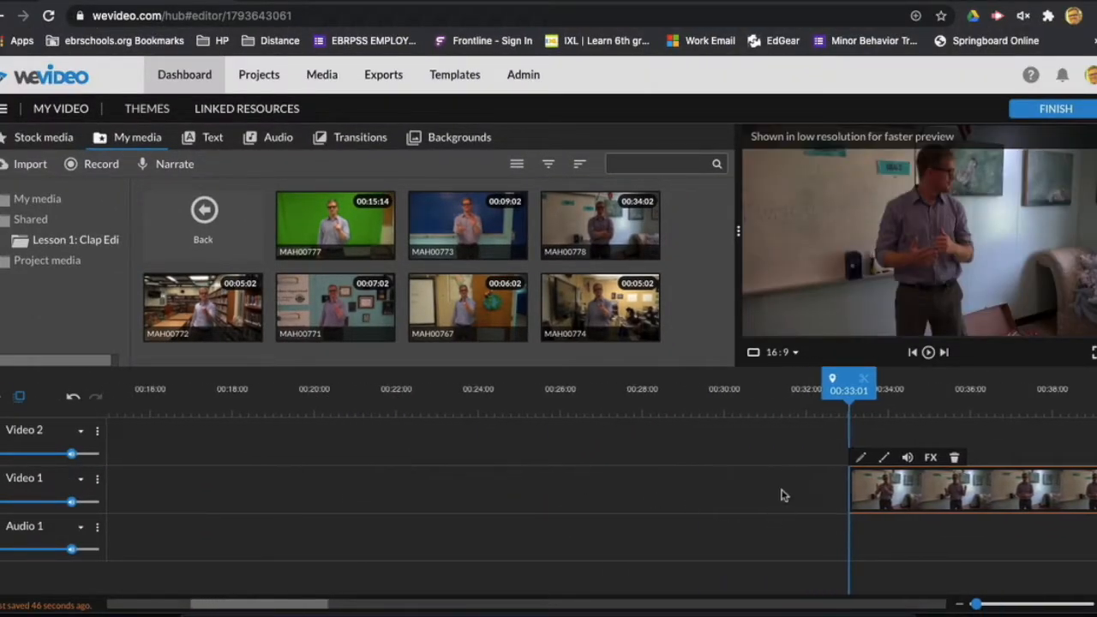
drag(978, 605, 966, 605)
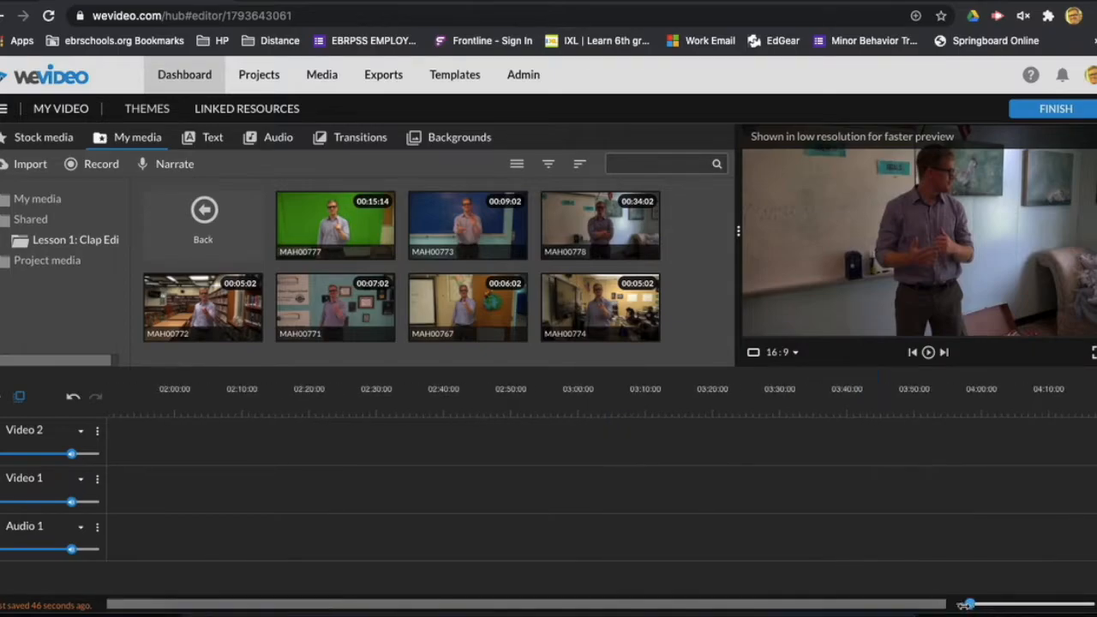
drag(358, 485, 177, 486)
click(135, 446)
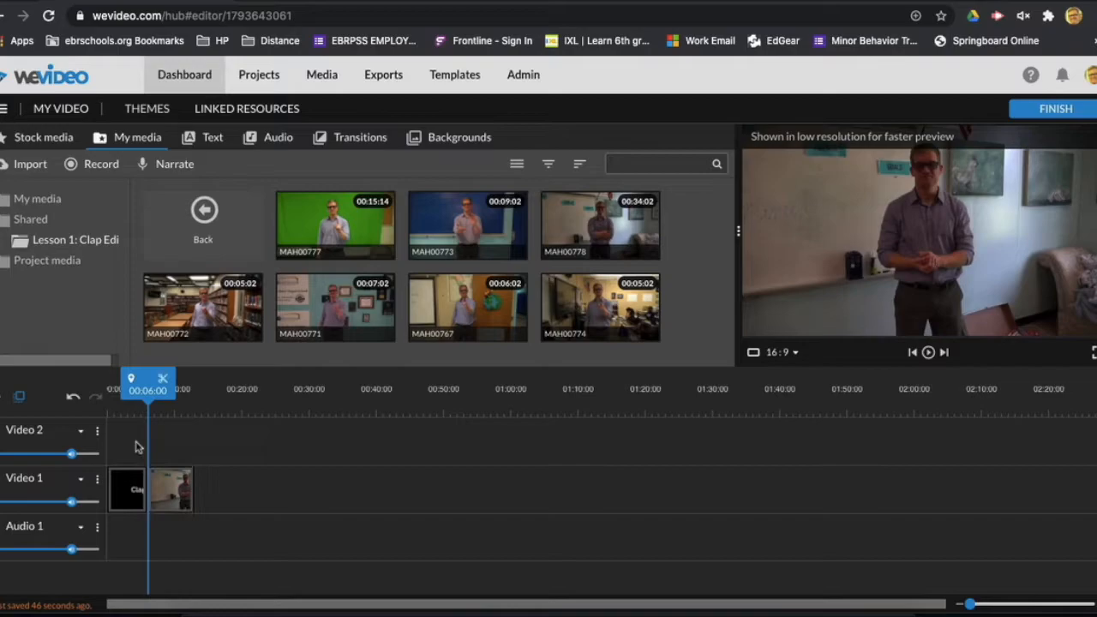
Play the trimmed MAH00778 clip from the end of the title and pause at the clap, at about 00:11:04
mouse_move(148, 388)
mouse_down()
mouse_move(124, 389)
mouse_move(141, 390)
mouse_up()
key(space)
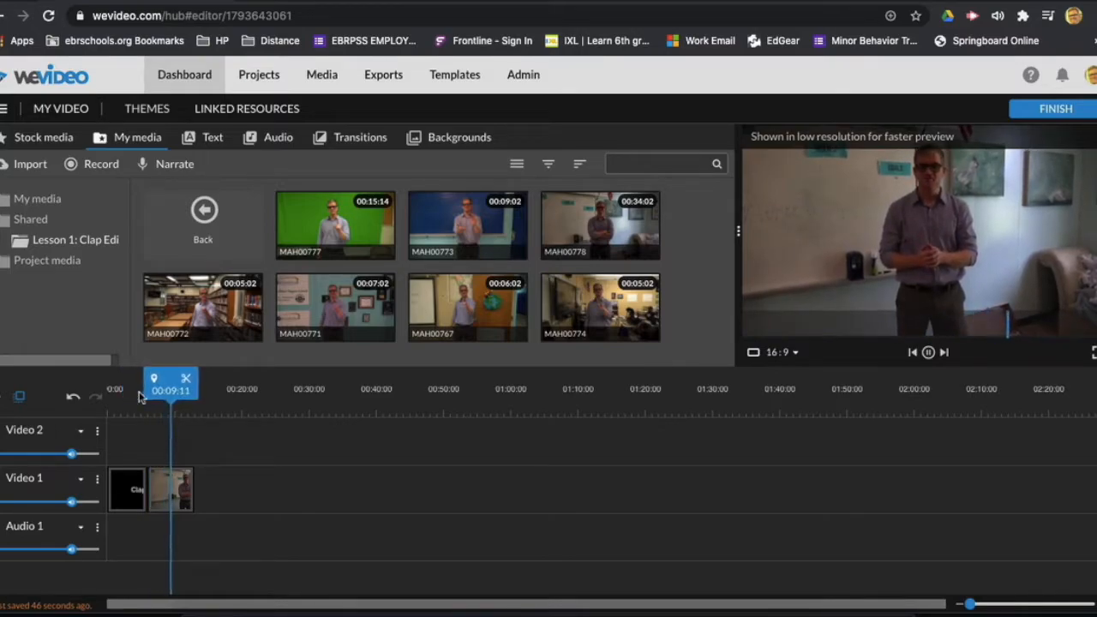
key(space)
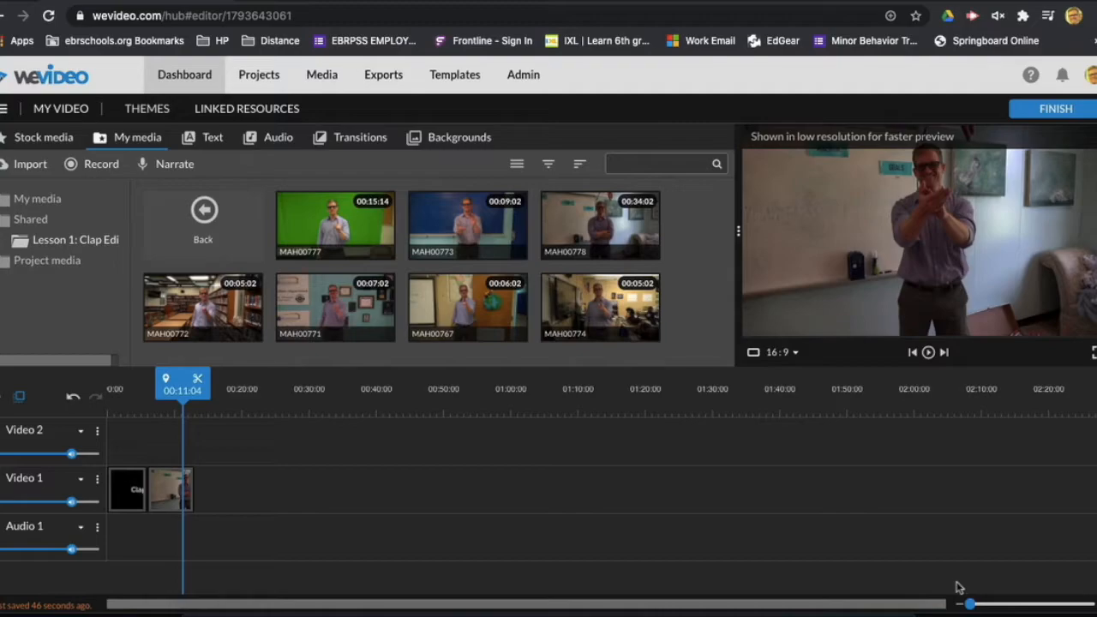
Step frame by frame through the clap in the MAH00778 clip from 00:11:04 to 00:11:16
drag(972, 603, 978, 603)
scroll(890, 465, right, 4)
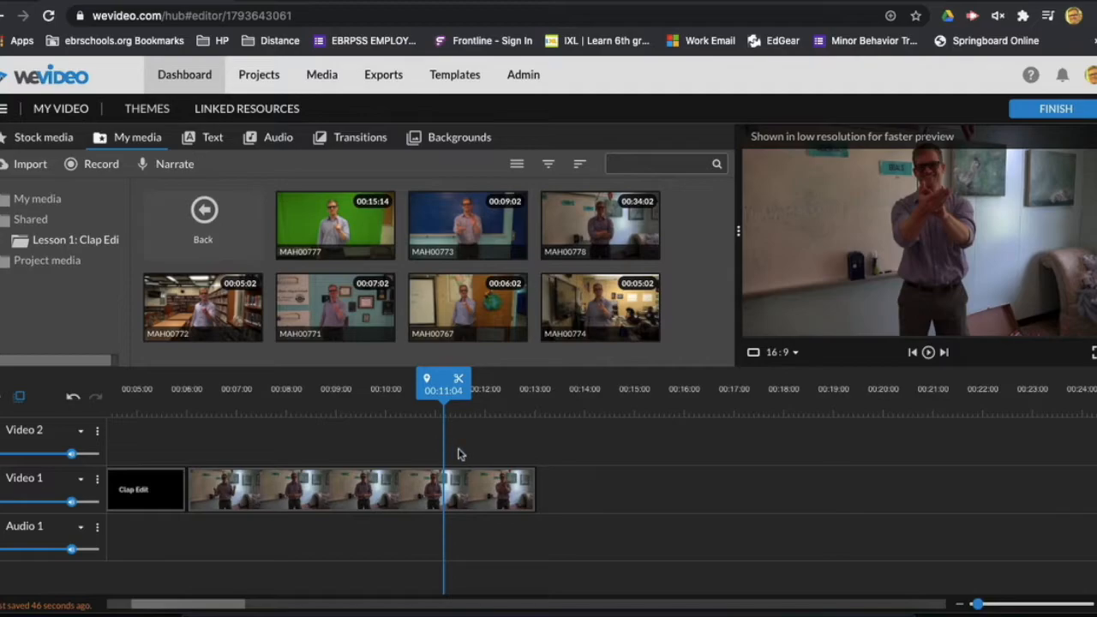
scroll(457, 454, left, 4)
key(Right)
key(Right)
key(Right)
key(Right)
key(Right)
key(Right)
key(Right)
key(Right)
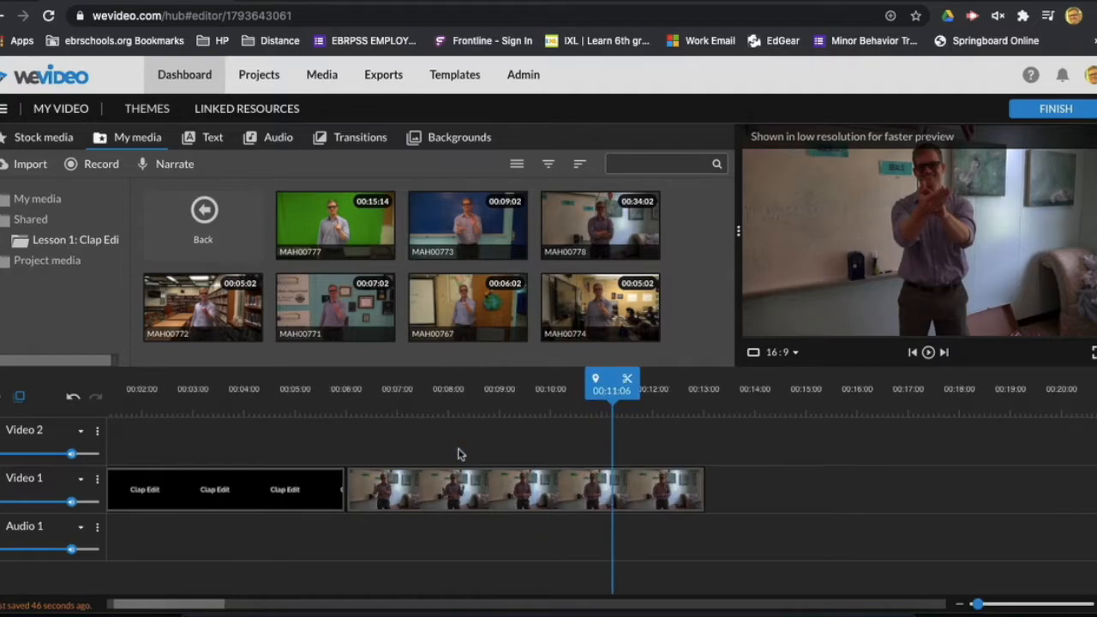
key(Right)
key(Right)
key(Right)
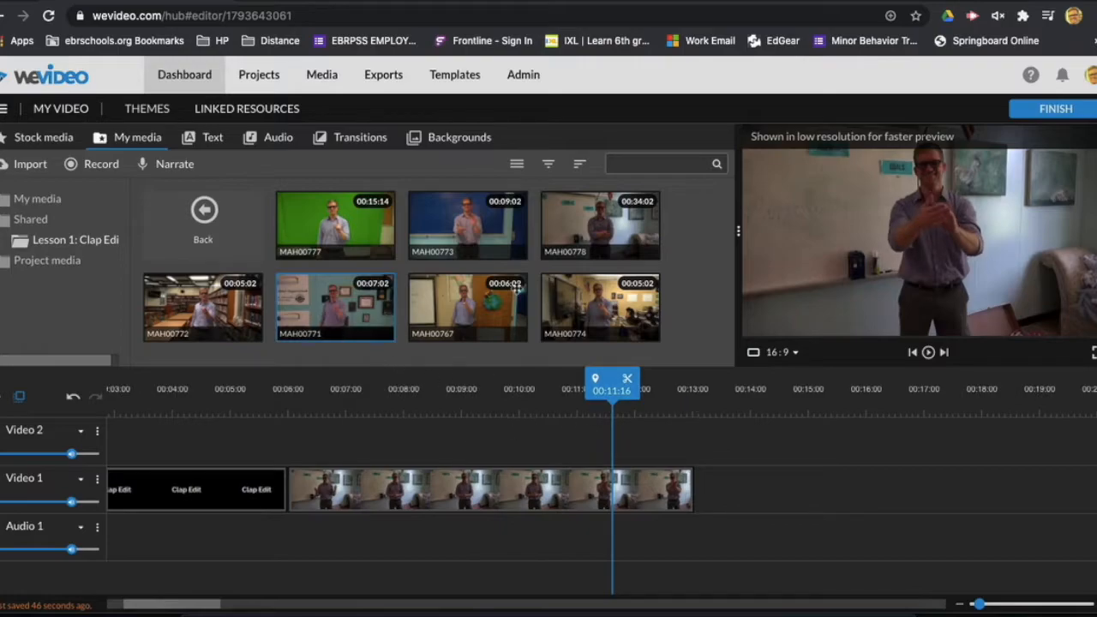
Enlarge the video preview and set the Video 1 track to its tallest height to show the audio waveform
drag(739, 233, 580, 232)
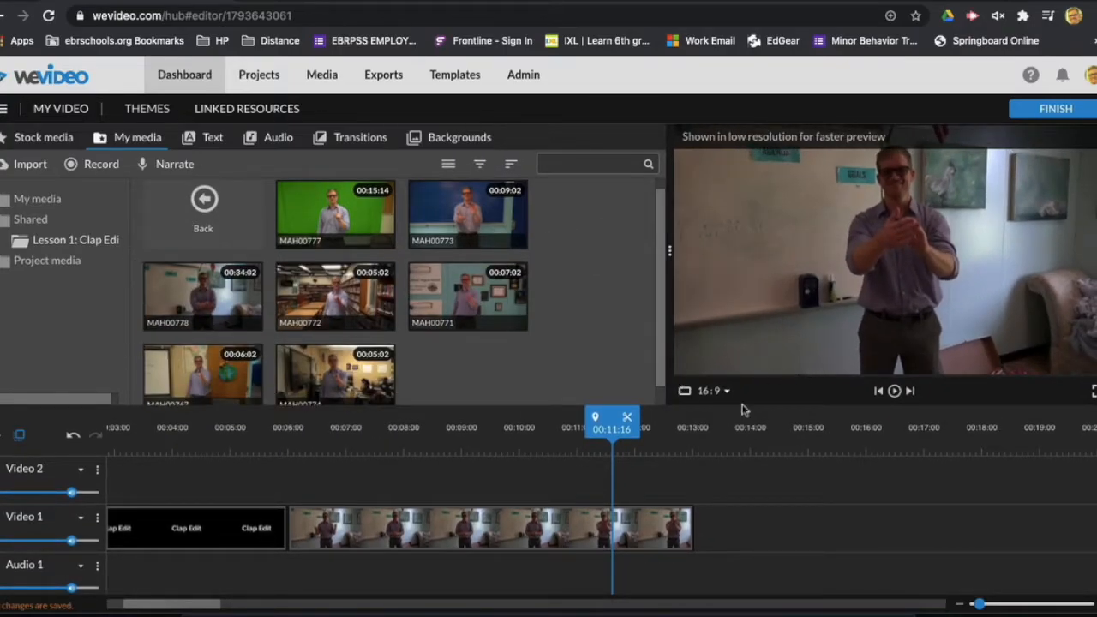
scroll(738, 477, left, 1)
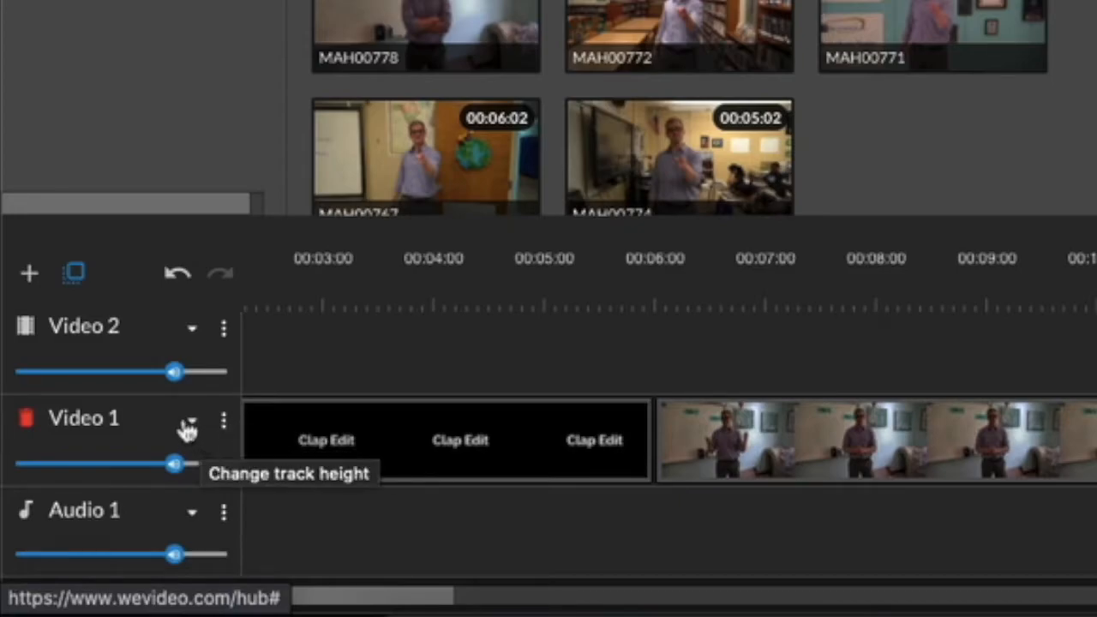
click(190, 422)
click(203, 451)
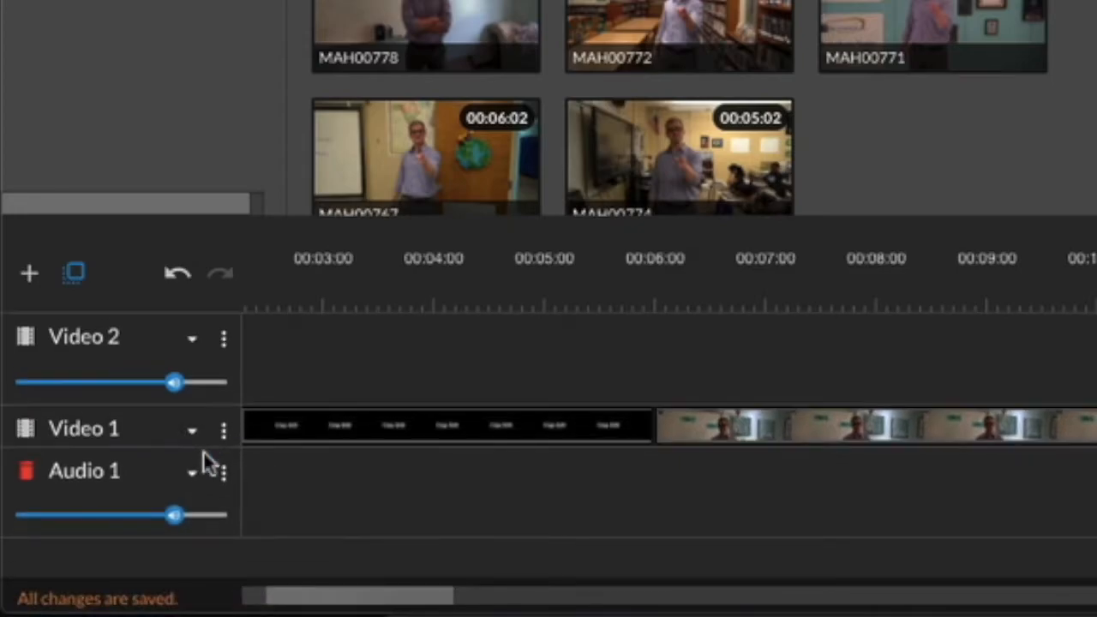
click(194, 435)
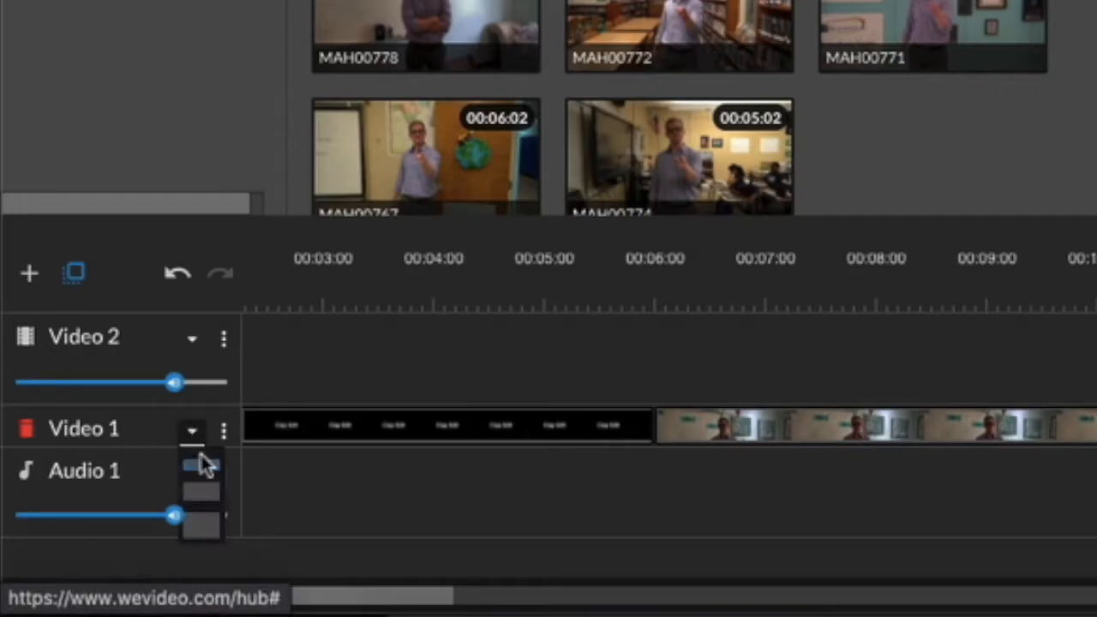
click(214, 524)
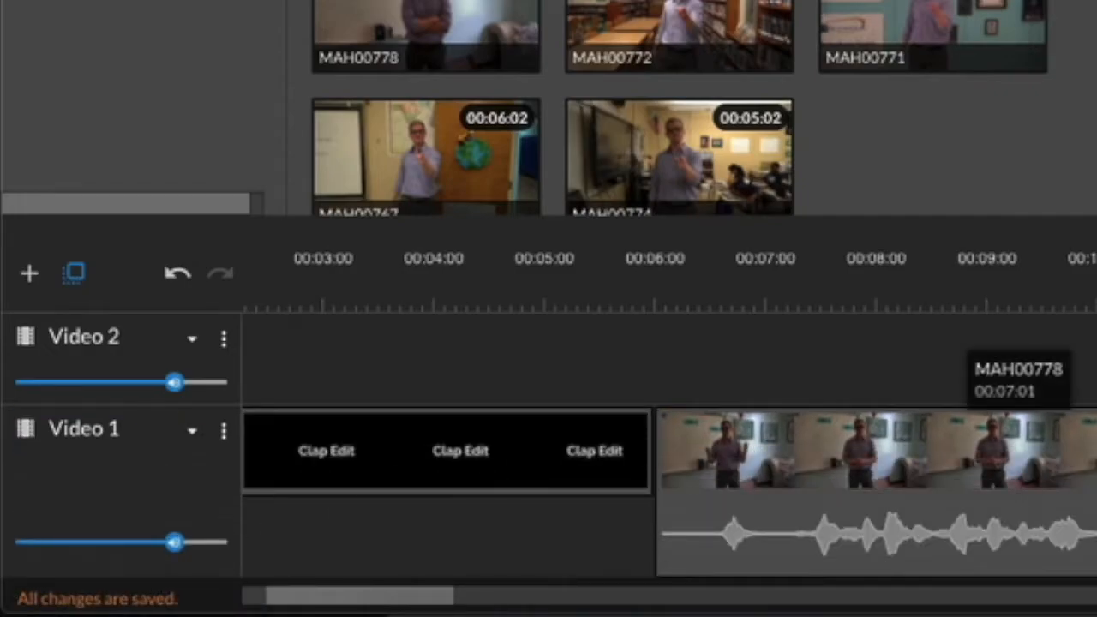
scroll(986, 413, down, 2)
scroll(669, 428, up, 2)
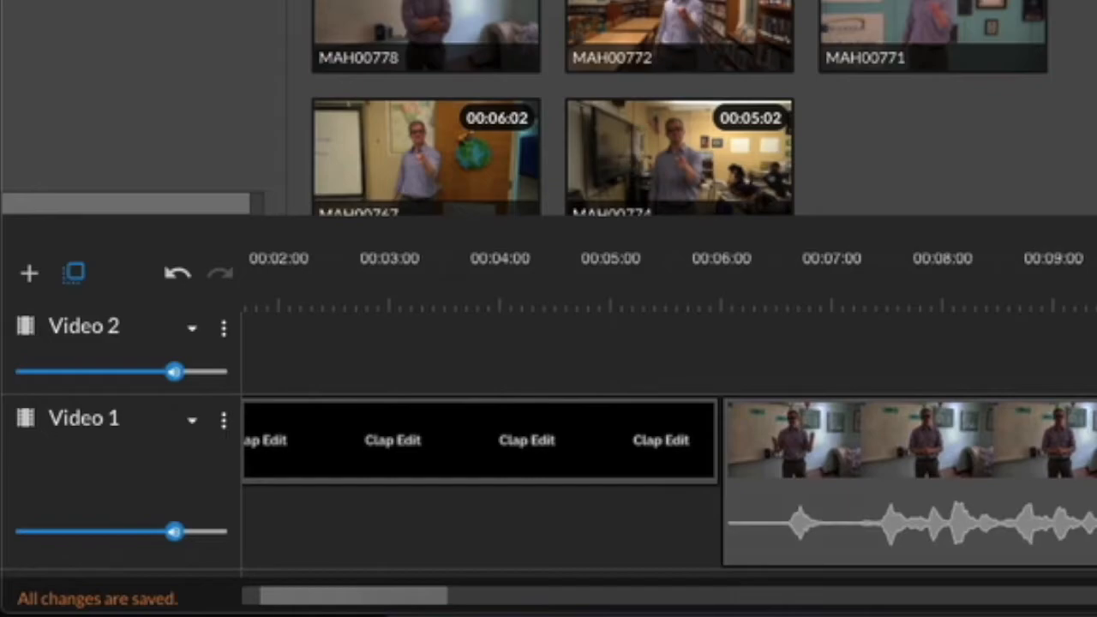
Split the MAH00778 clip at the clap at 00:10:20 and delete the part after the cut
click(910, 480)
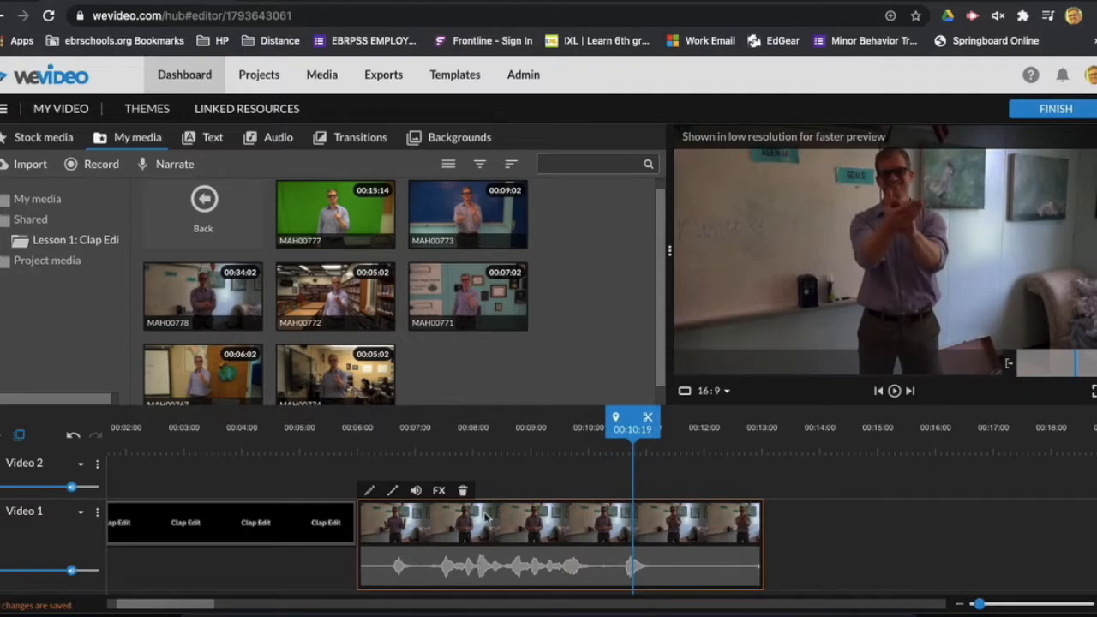
drag(981, 604, 994, 604)
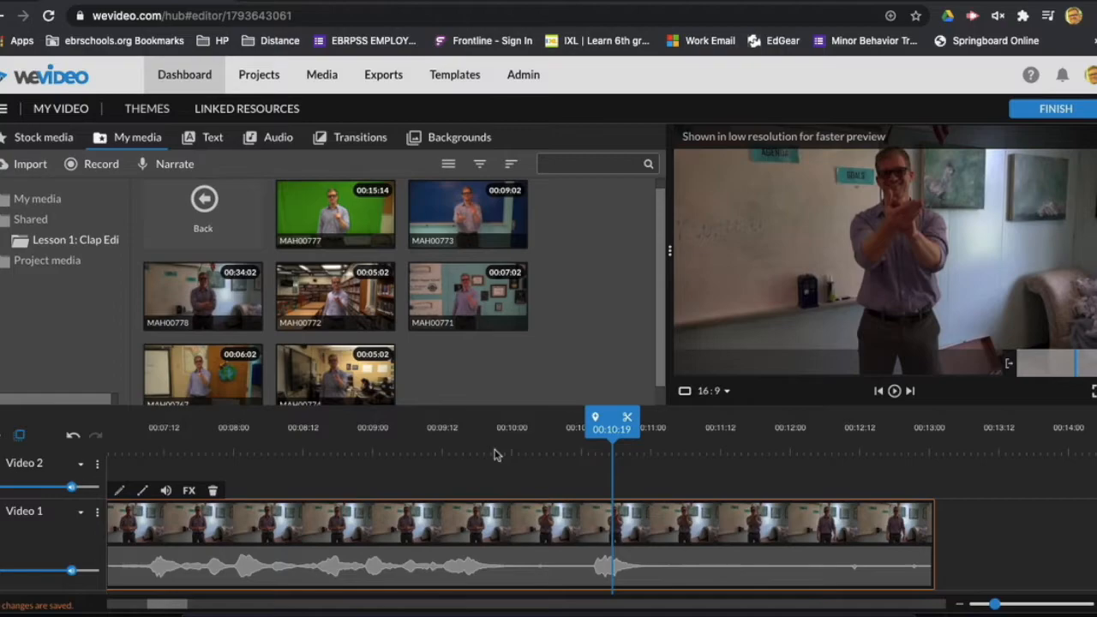
key(Right)
key(Left)
key(Left)
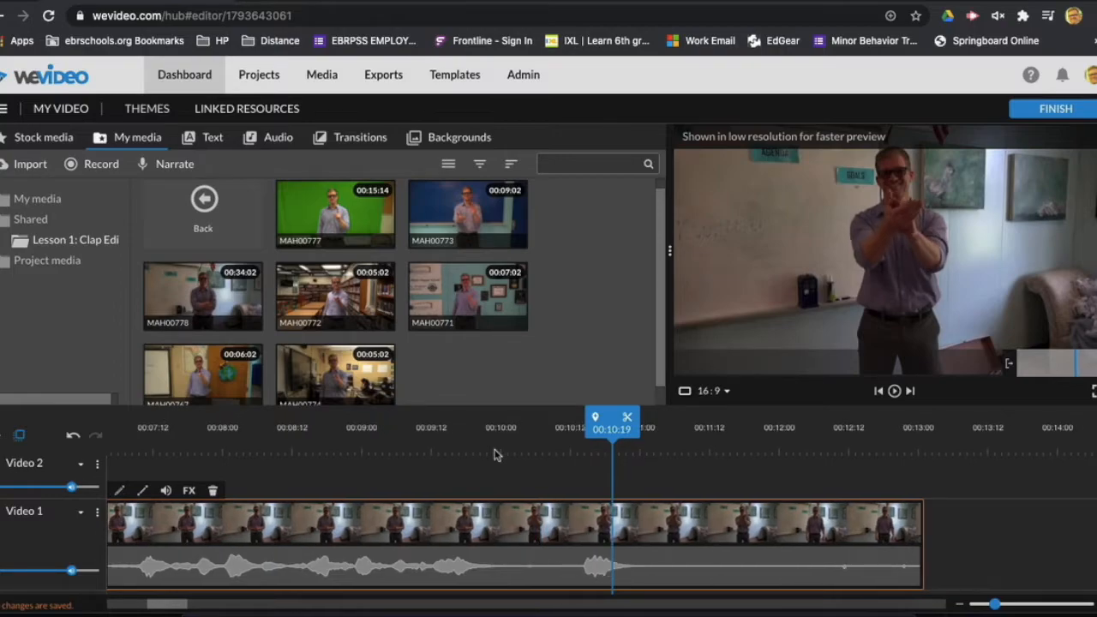
key(Left)
key(Left)
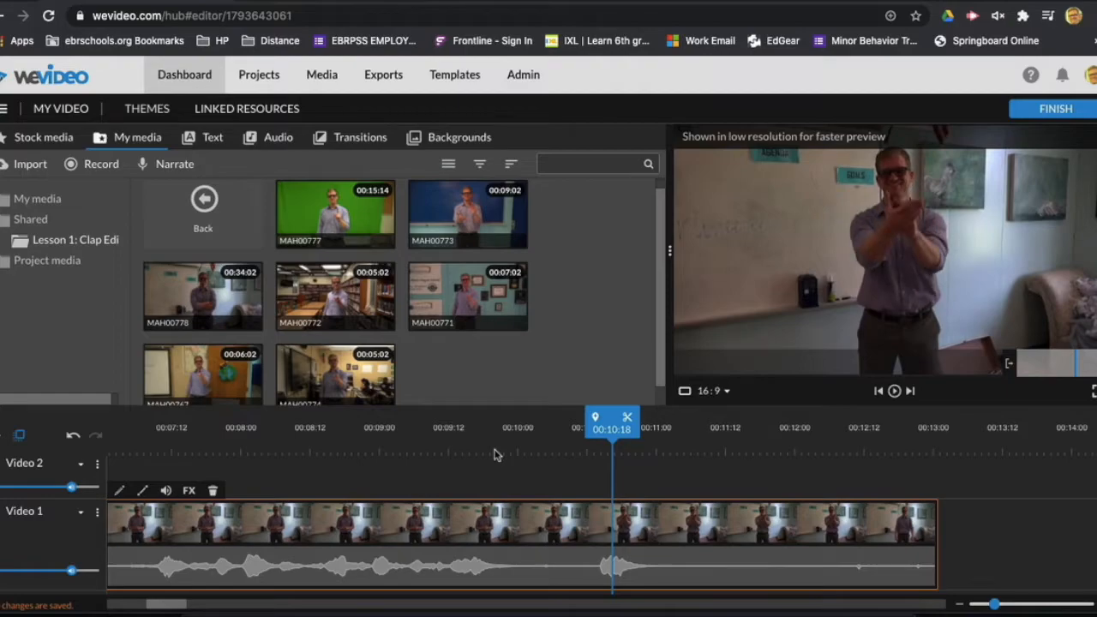
key(Right)
key(Right)
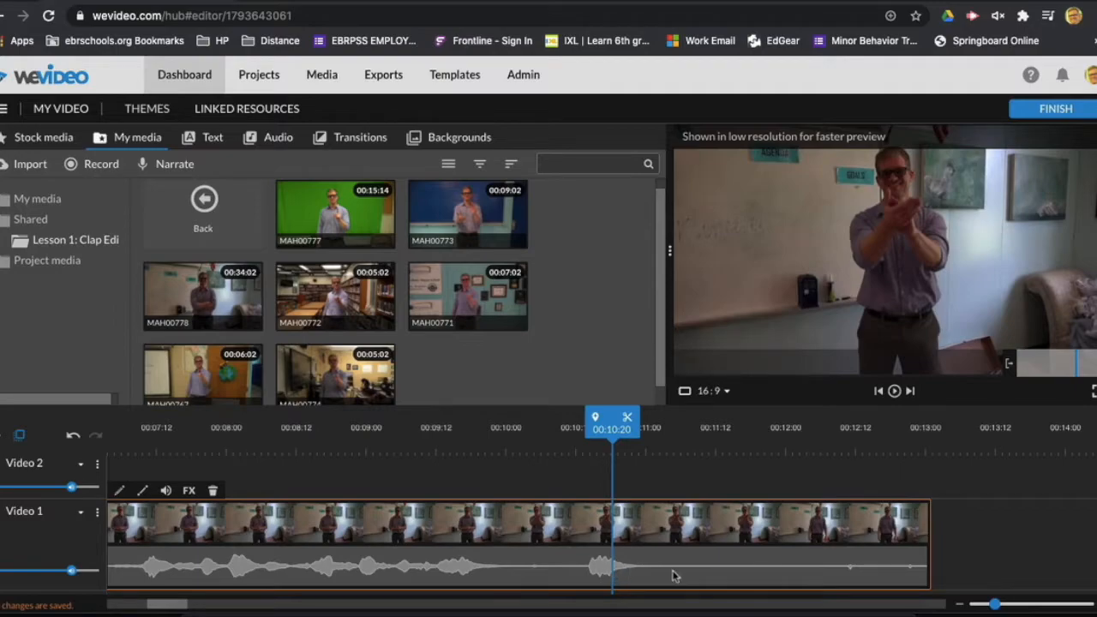
click(628, 418)
click(702, 535)
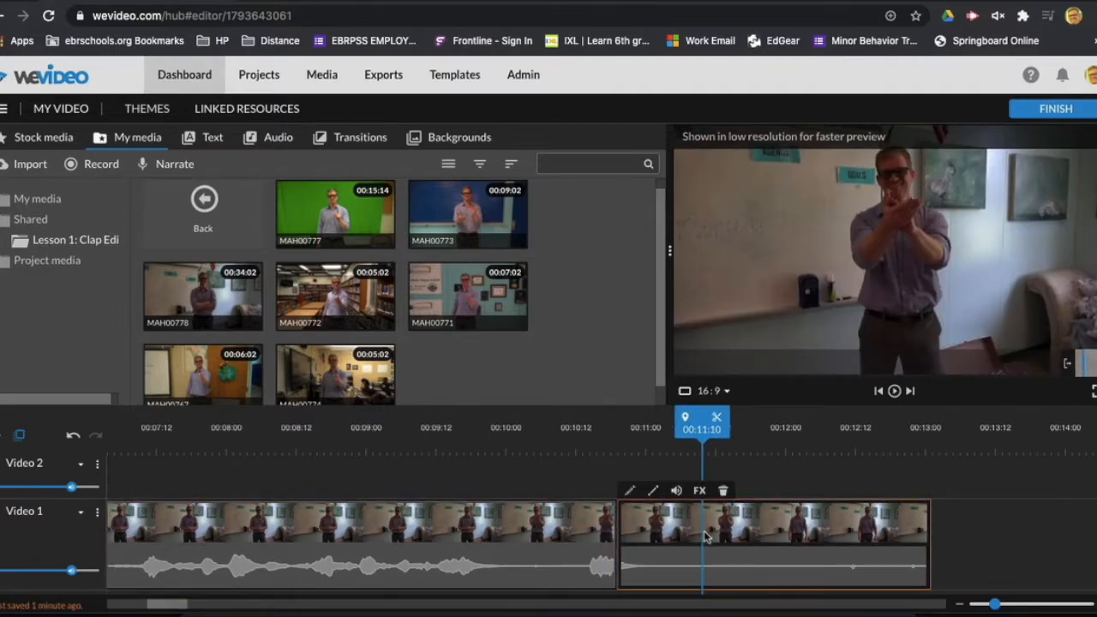
key(Delete)
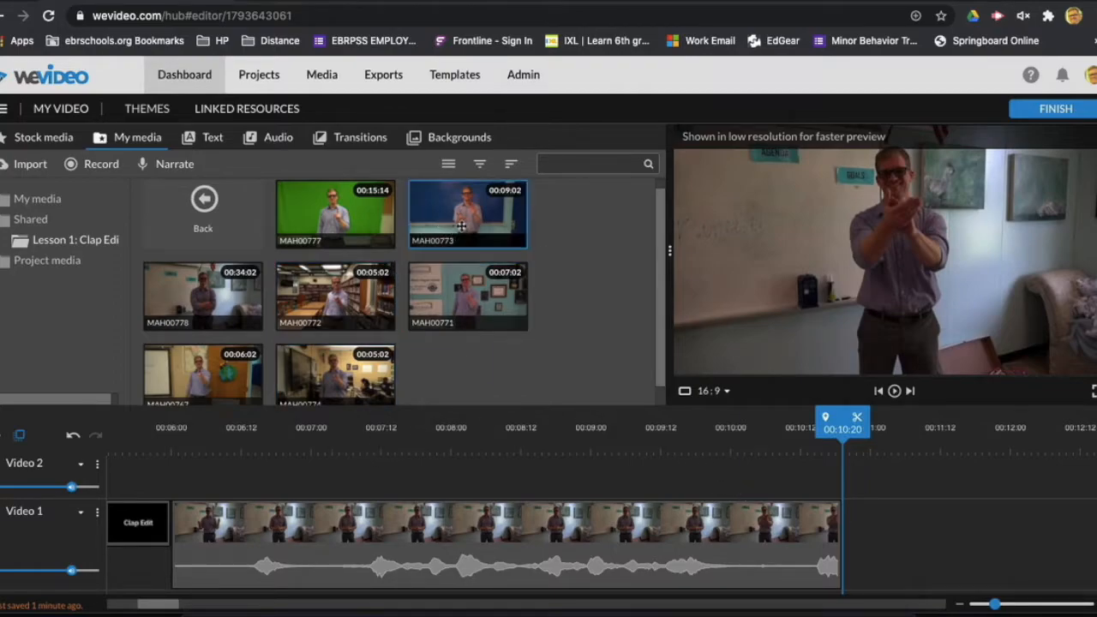
Add the MAH00773 clip to Video 1 directly after the trimmed clip and play it from its first clap, about 00:14:20
drag(461, 225, 788, 480)
drag(257, 423, 831, 478)
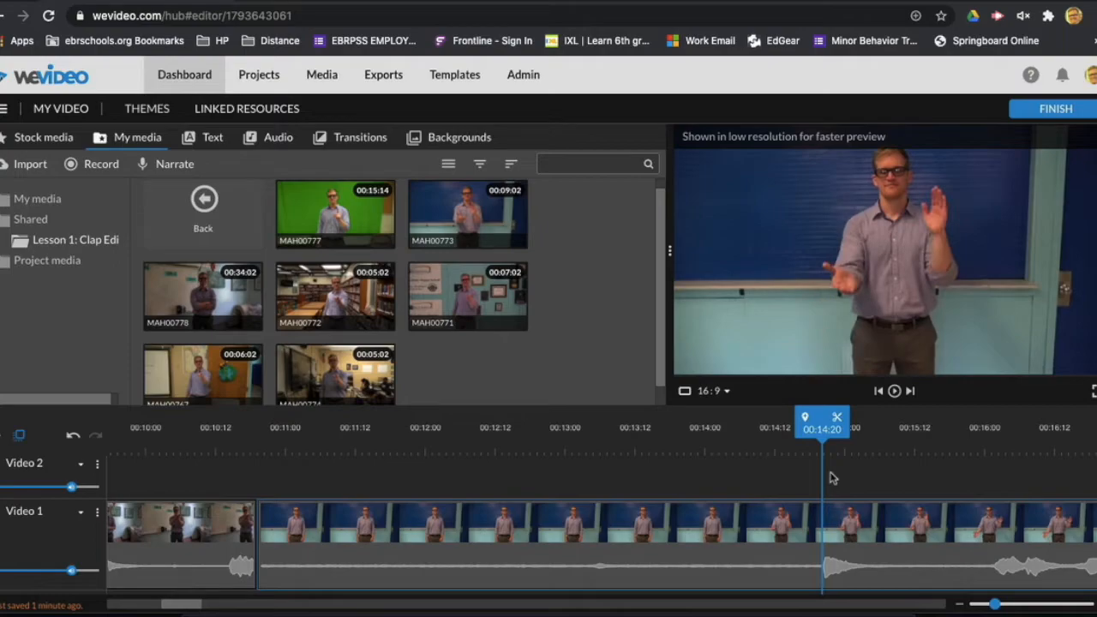
key(space)
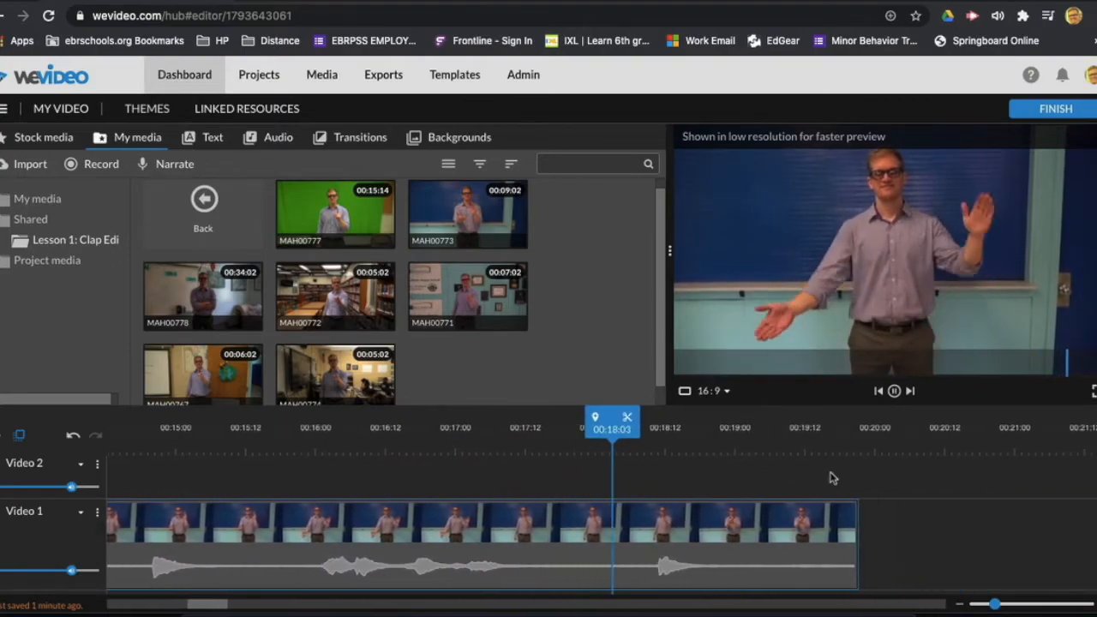
Split the MAH00773 clip at its first clap at 00:14:24 and delete the part before the cut
drag(511, 504, 460, 502)
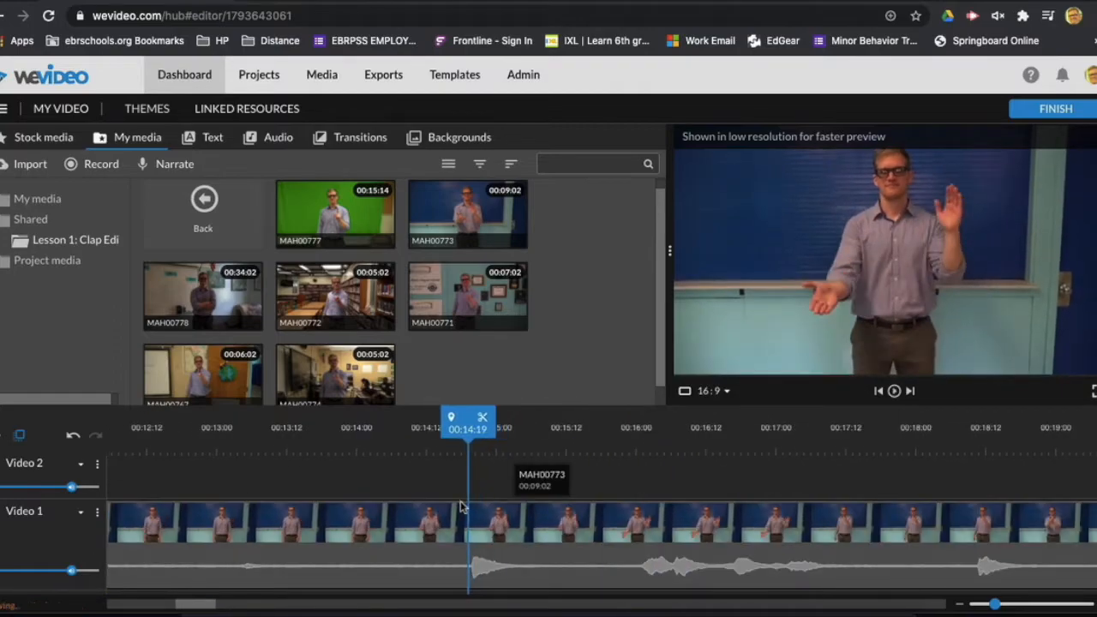
key(Right)
key(Right)
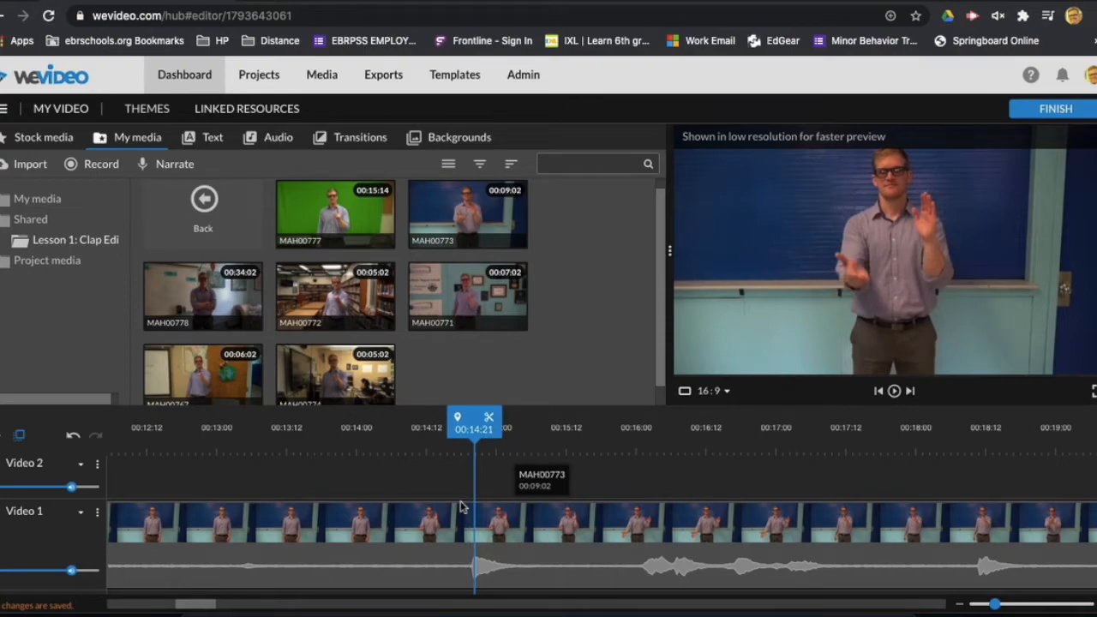
key(Right)
key(Right)
key(Right)
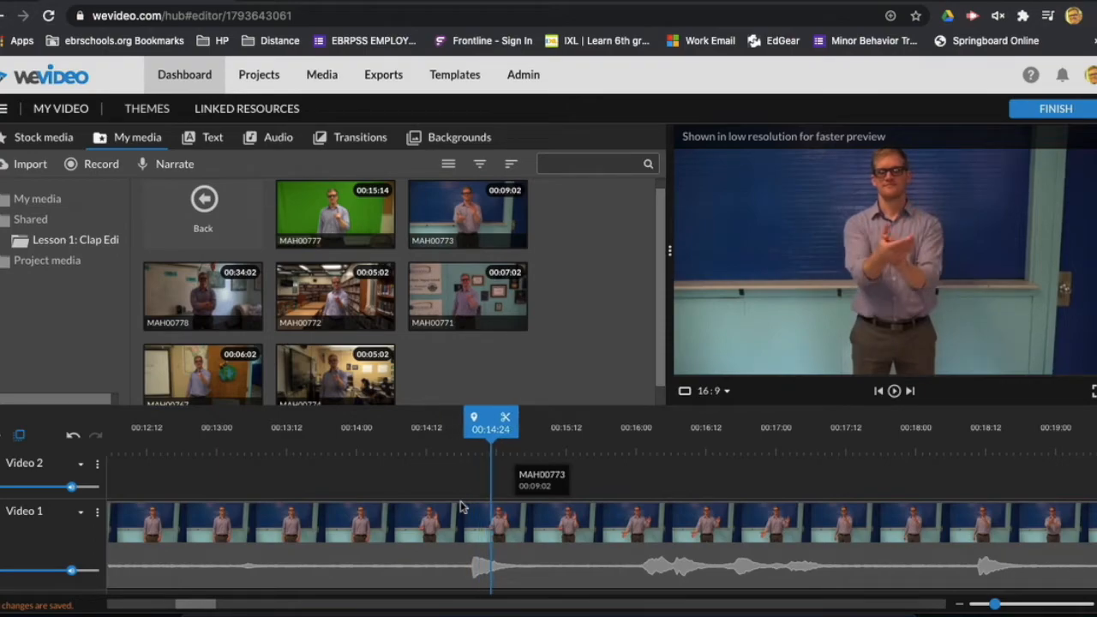
click(505, 420)
click(409, 537)
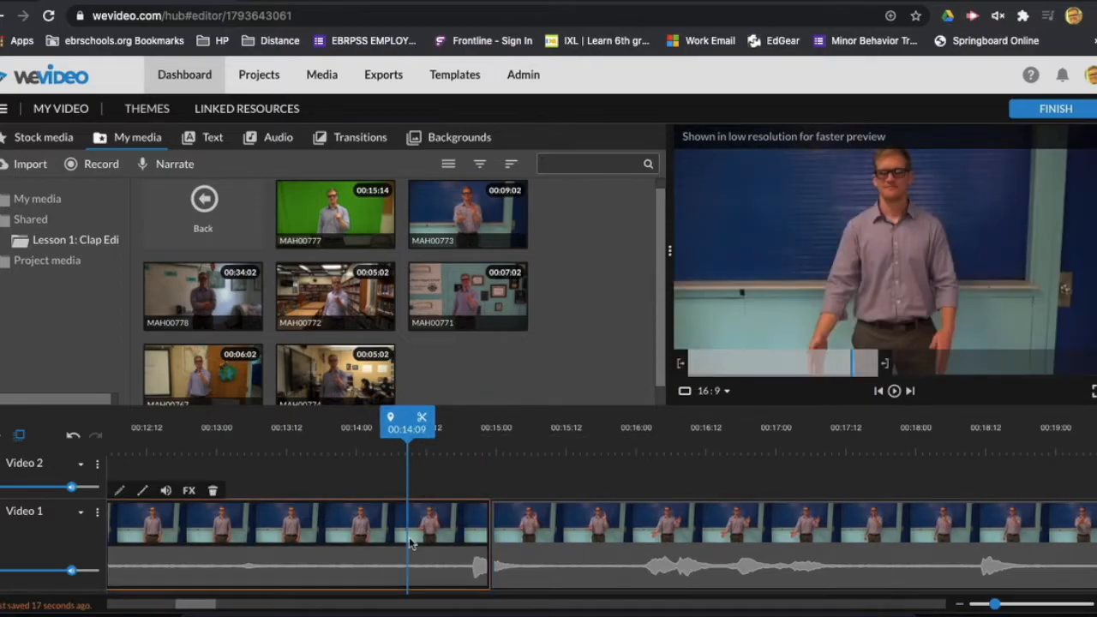
key(Delete)
Close the gap by moving the remaining MAH00773 piece against the end of the MAH00778 clip at 00:10:20
scroll(722, 591, down, 1)
scroll(722, 592, left, 5)
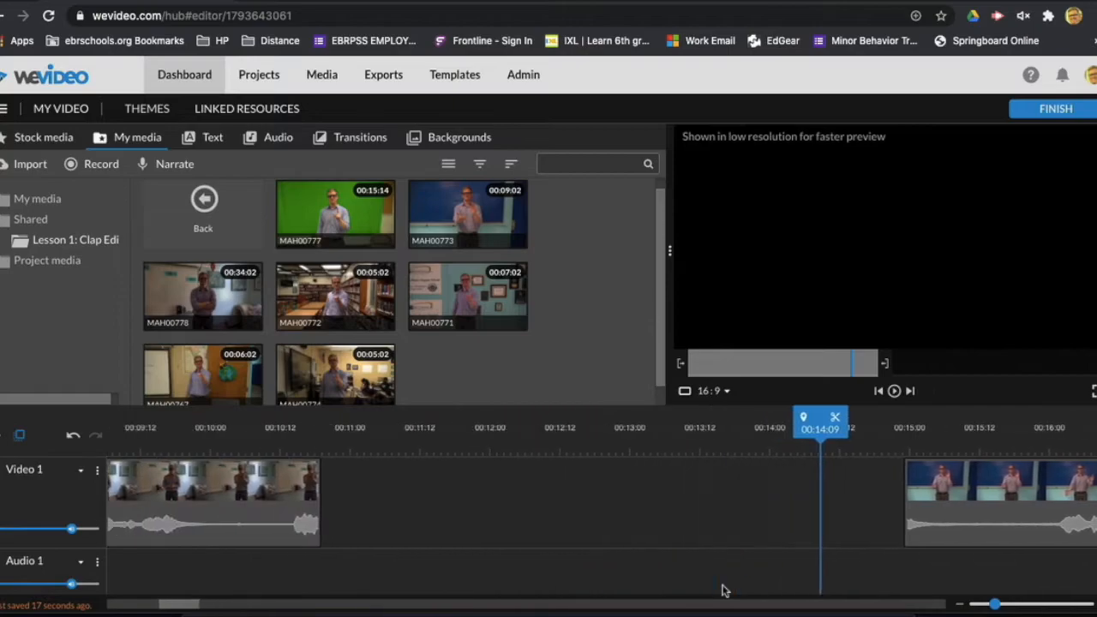
scroll(725, 589, right, 2)
drag(840, 500, 262, 507)
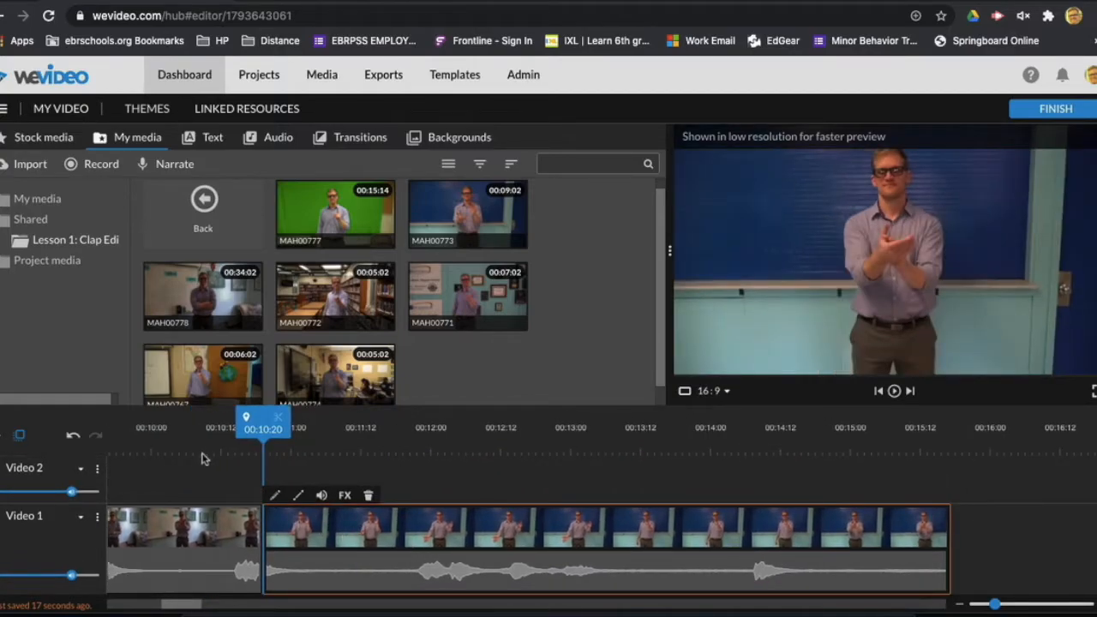
Play the MAH00773 clip through to its second clap and bring the playhead back to about 00:14:08
click(199, 463)
click(894, 391)
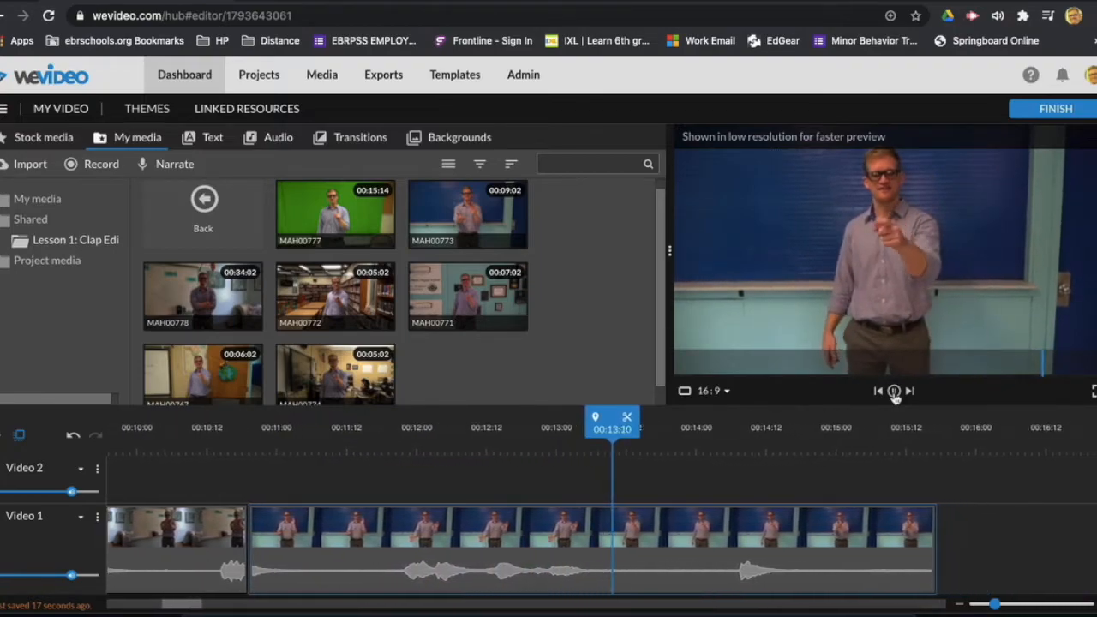
click(894, 391)
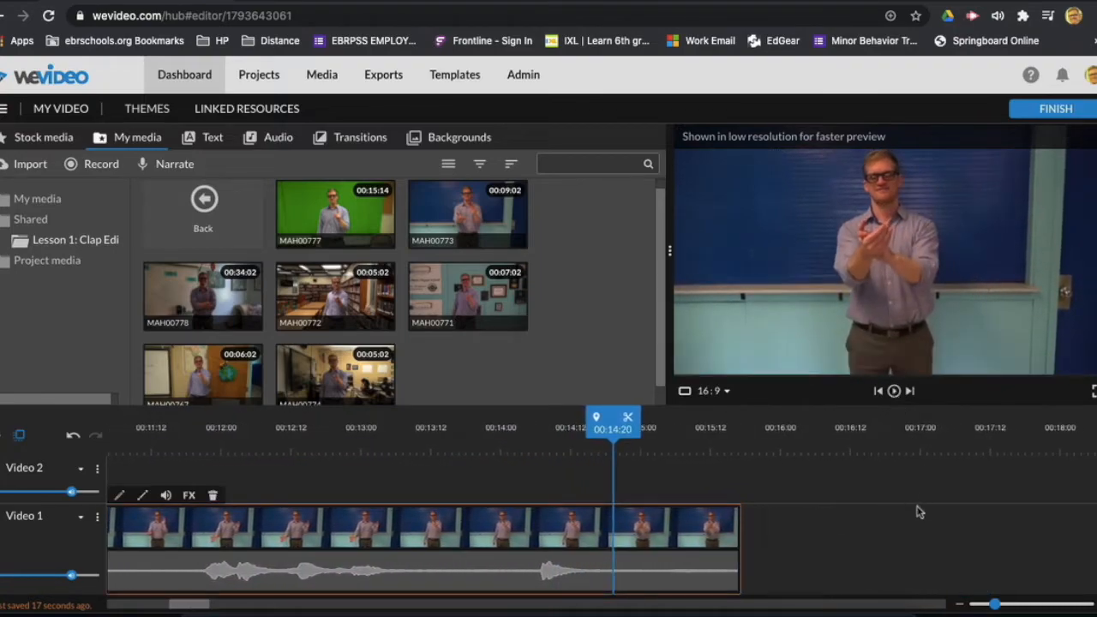
scroll(722, 525, left, 4)
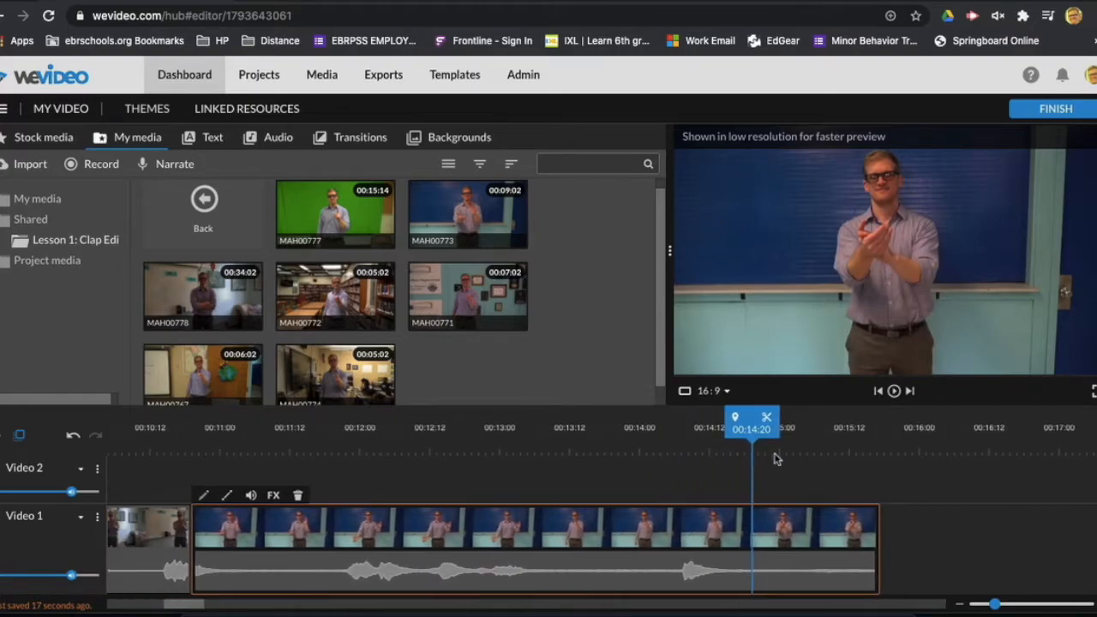
drag(753, 426, 693, 434)
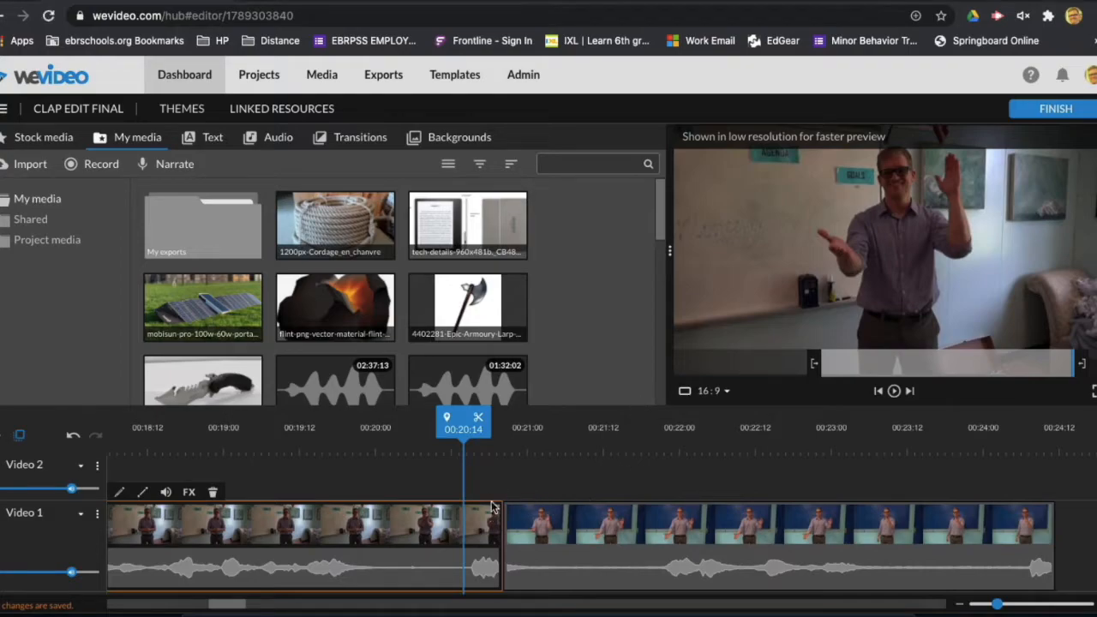
In the CLAP EDIT FINAL project, trim the beginning of the clip after MAH00778 so it starts at 00:21:00
drag(463, 425, 478, 451)
click(517, 527)
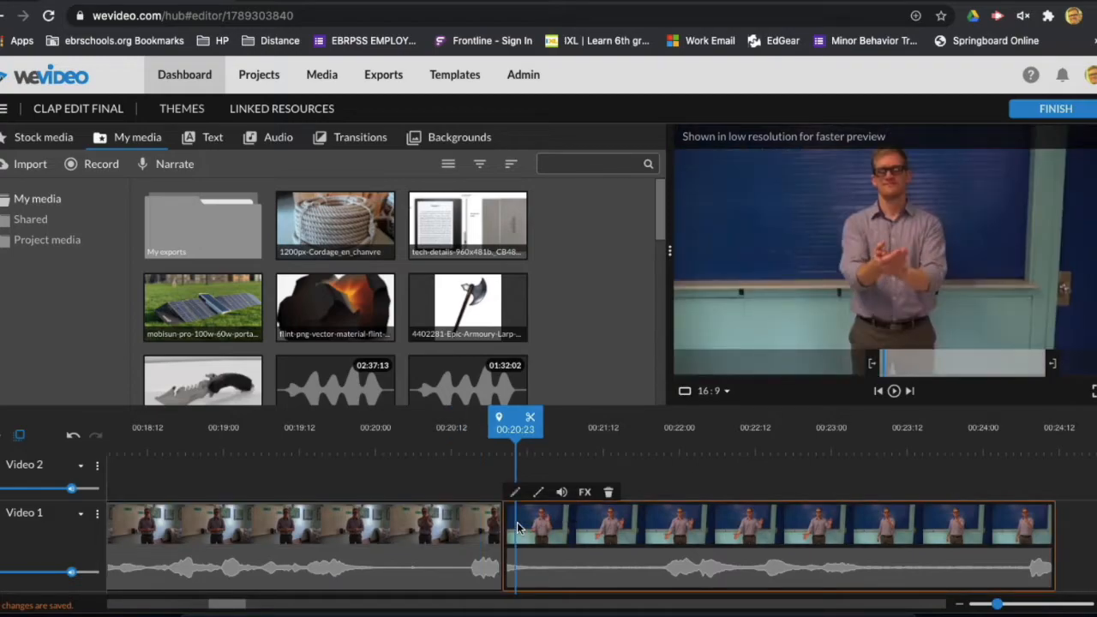
drag(516, 527, 544, 528)
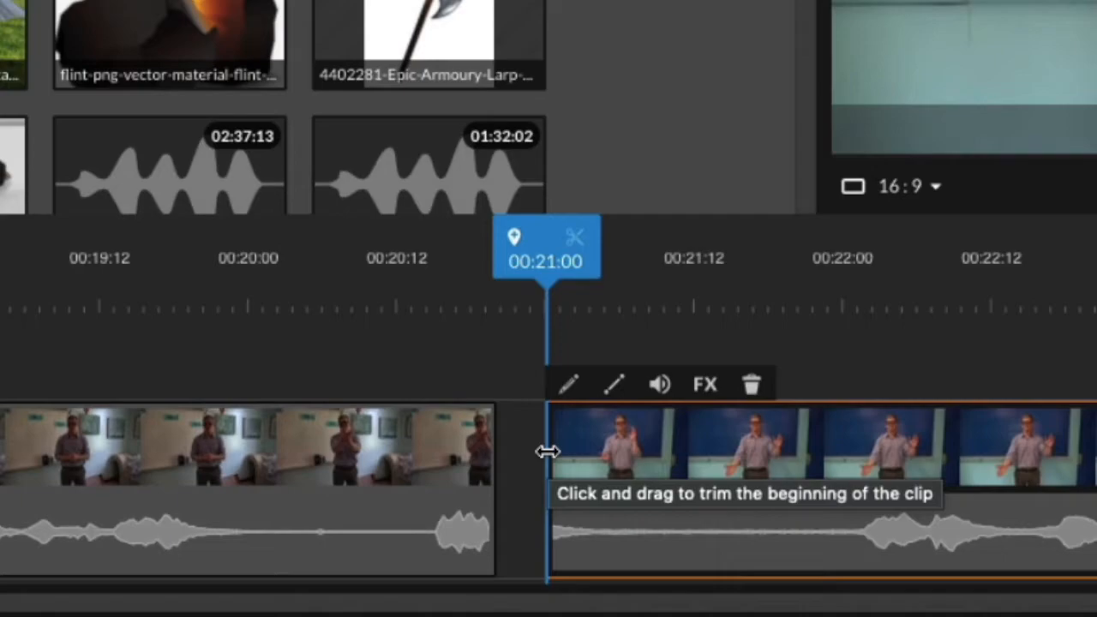
mouse_move(546, 451)
mouse_down()
mouse_move(534, 452)
mouse_move(545, 452)
mouse_up()
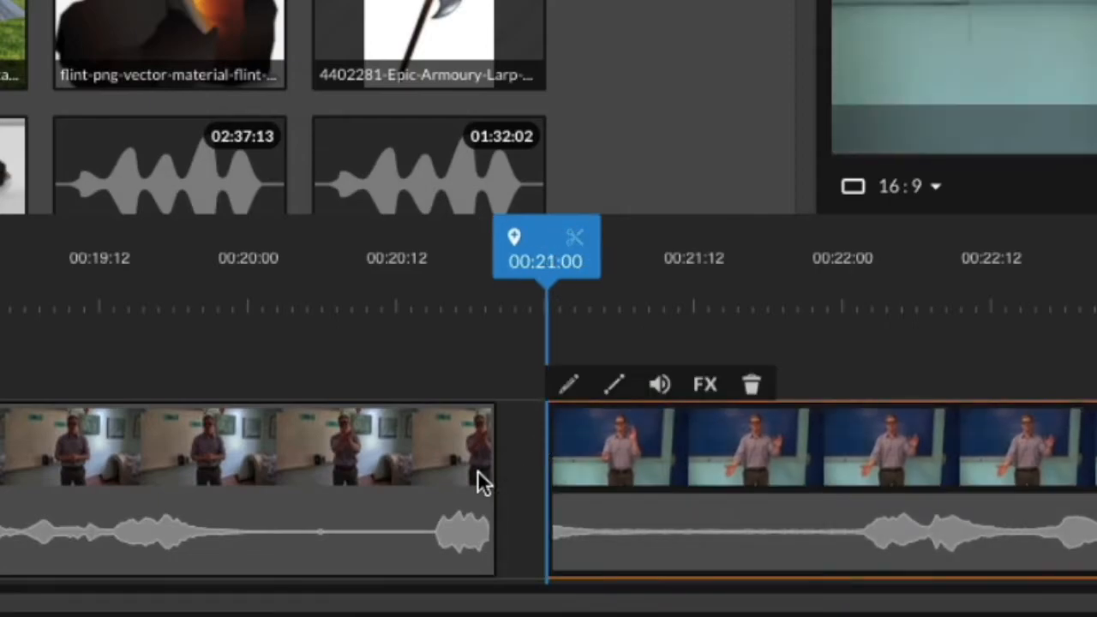
Trim the end of the MAH00778 clip slightly and move the following chalkboard clip against it at 00:20:21
click(431, 463)
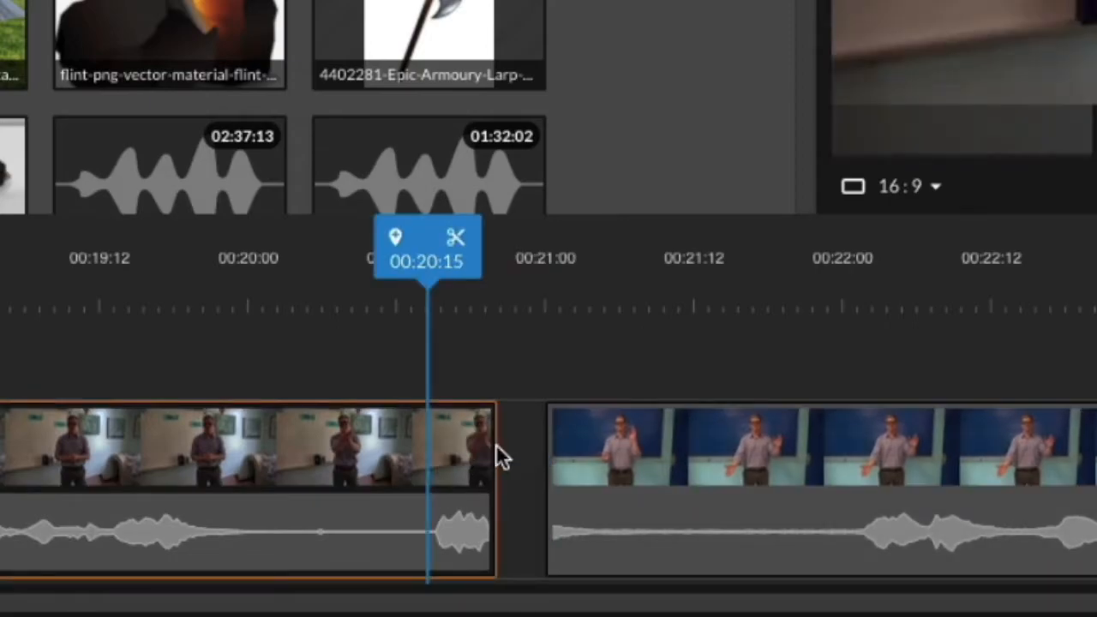
click(495, 449)
drag(497, 450, 491, 452)
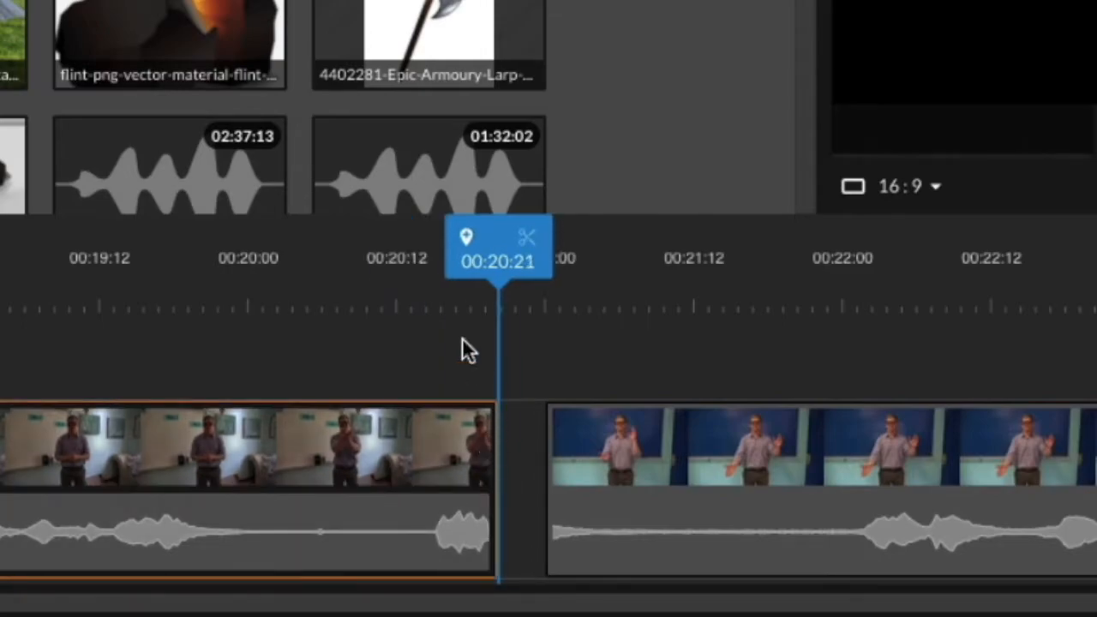
drag(725, 468, 682, 470)
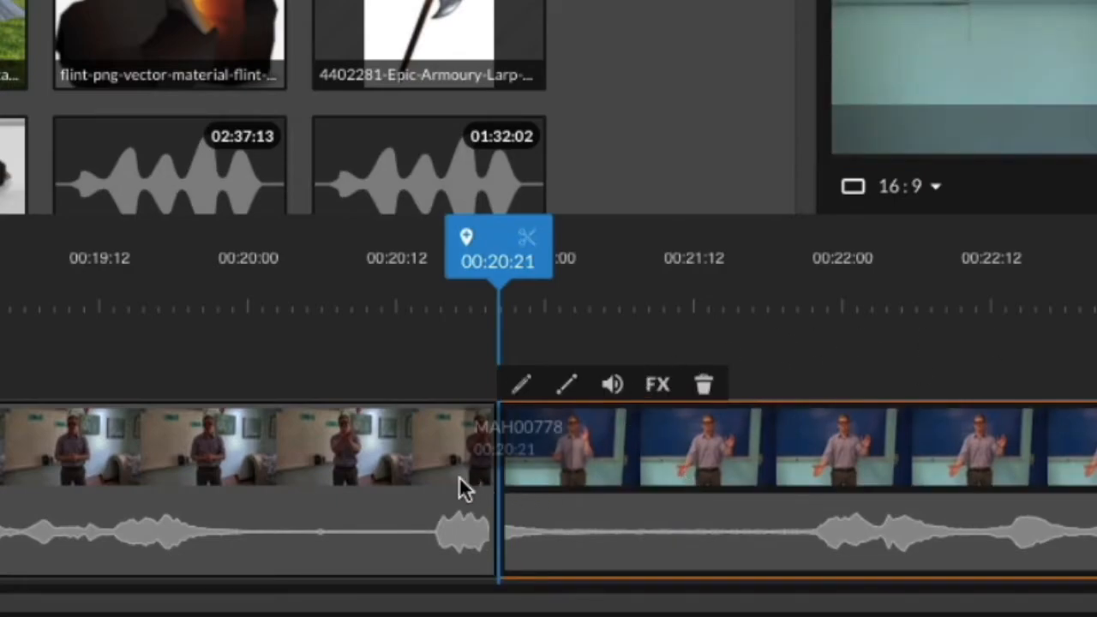
drag(497, 276, 386, 274)
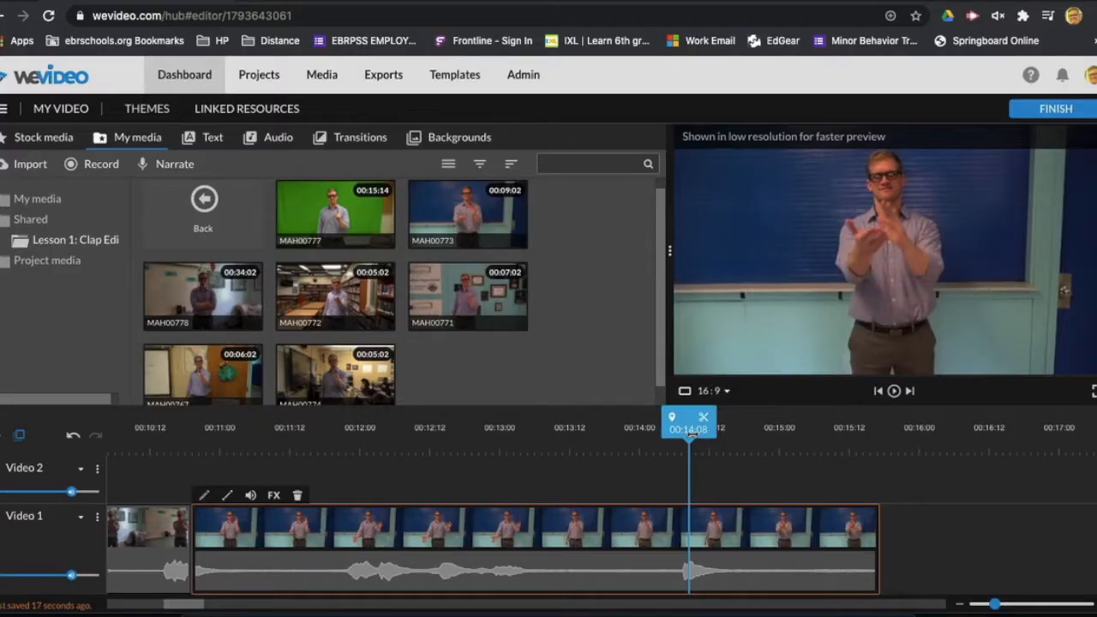
In the MY VIDEO project, split the MAH00773 clip at its second clap at 00:14:10 and delete the part after the cut
key(Left)
key(Left)
key(Right)
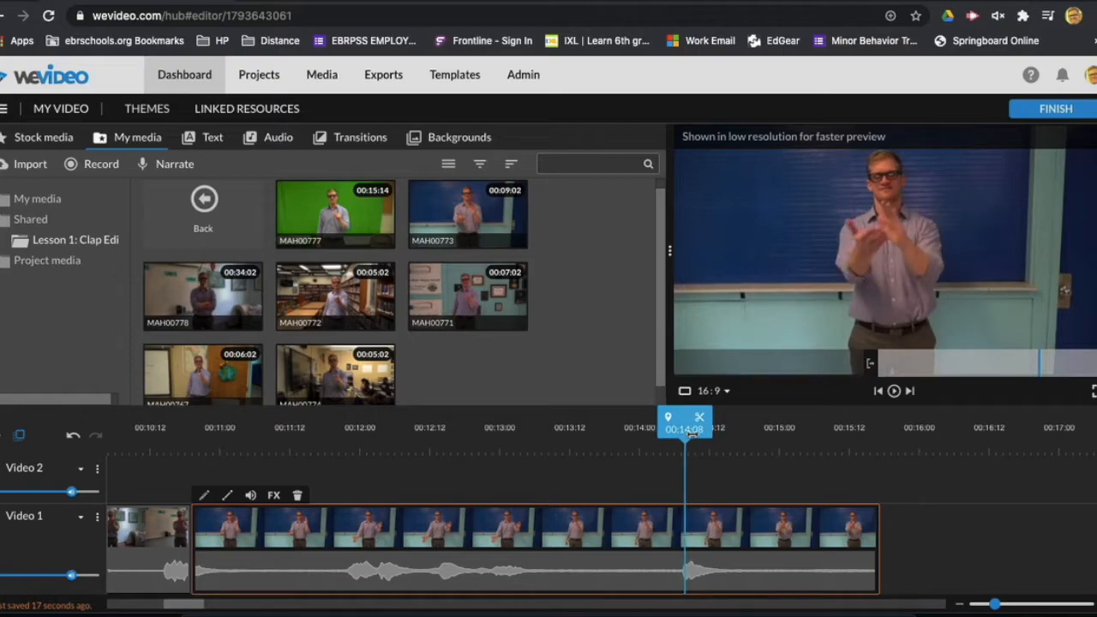
key(Right)
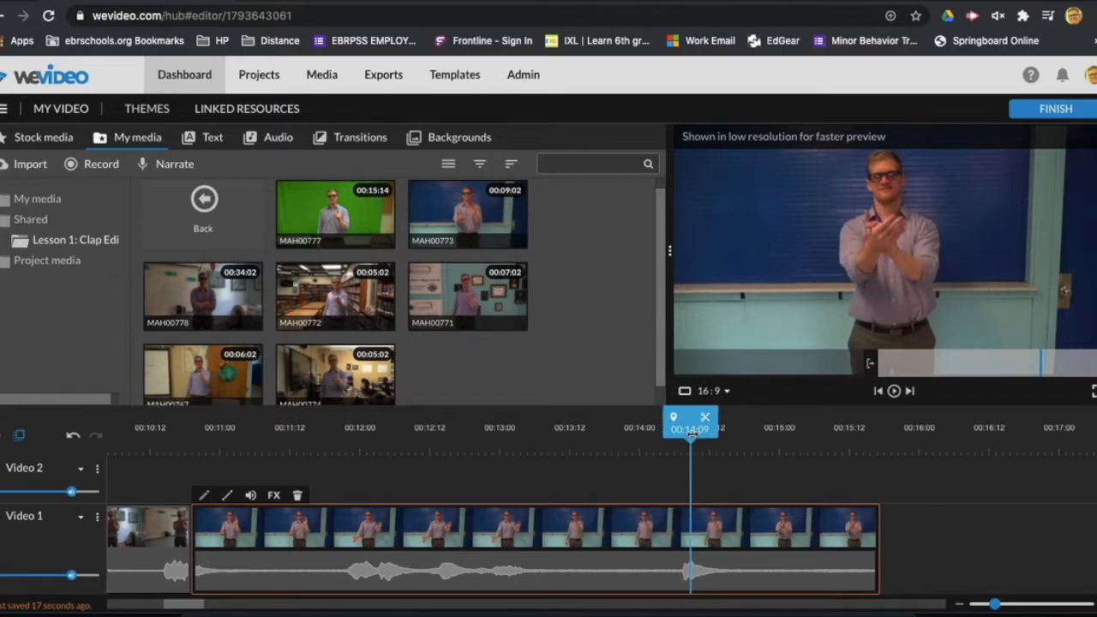
key(Right)
key(Left)
key(Right)
key(Left)
key(Right)
key(Left)
key(Right)
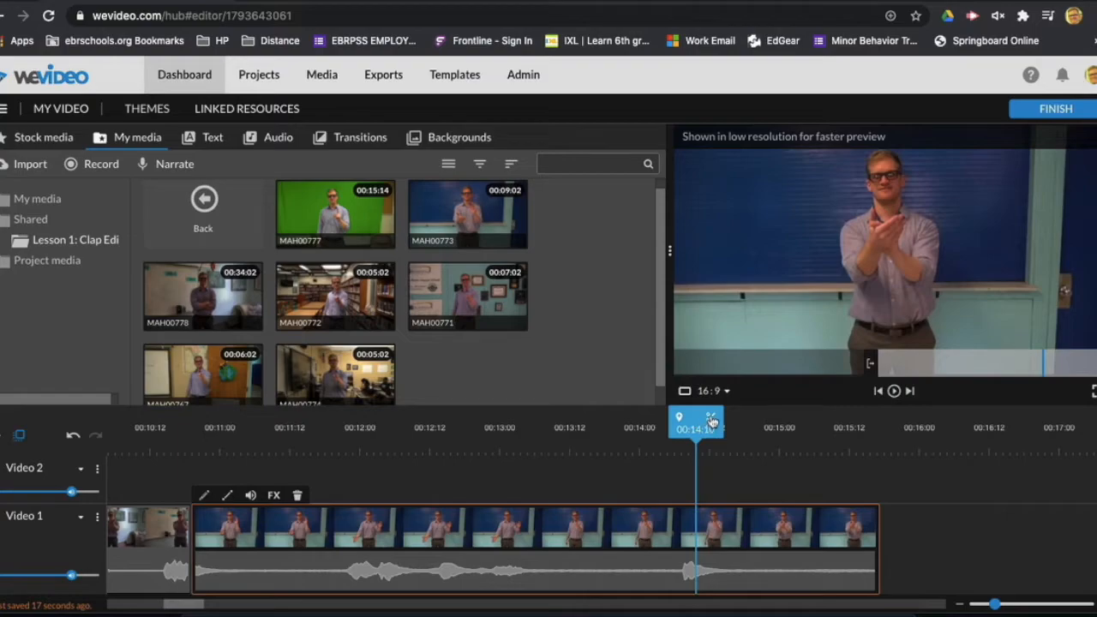
click(711, 420)
click(778, 524)
key(Delete)
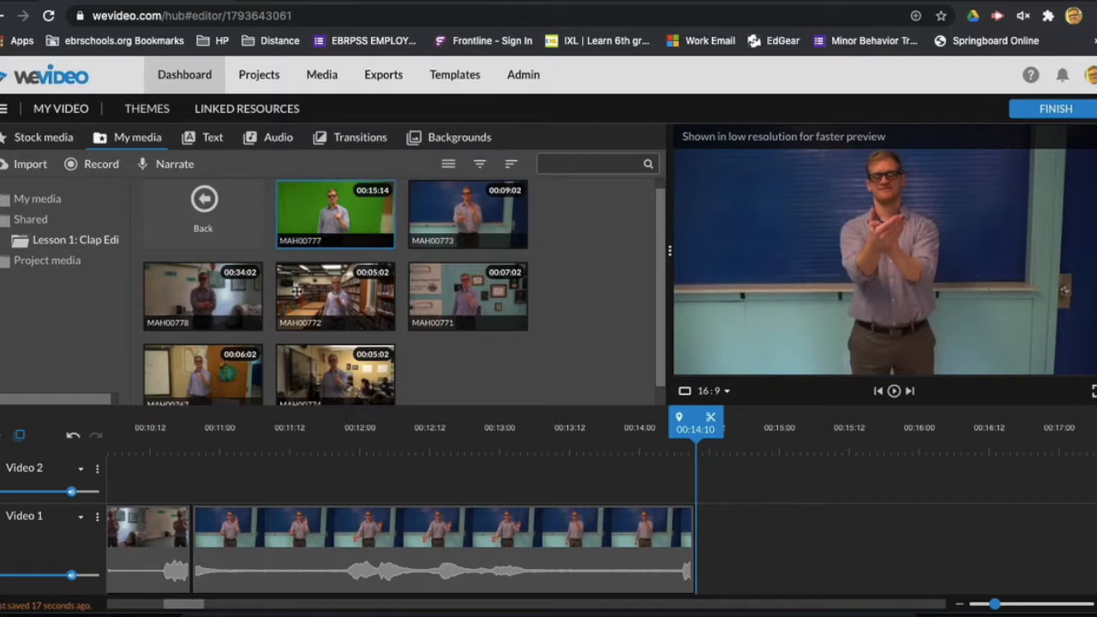
Add the MAH00767 clip to Video 1 directly after the trimmed MAH00773 clip
drag(203, 375, 712, 537)
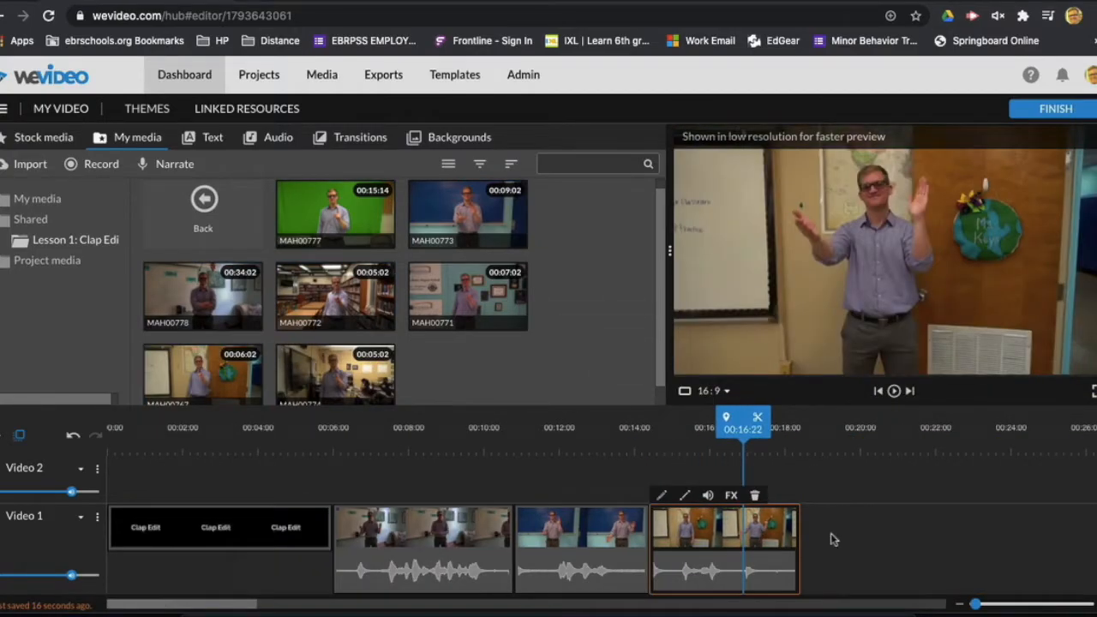
scroll(830, 534, down, 2)
scroll(830, 533, up, 2)
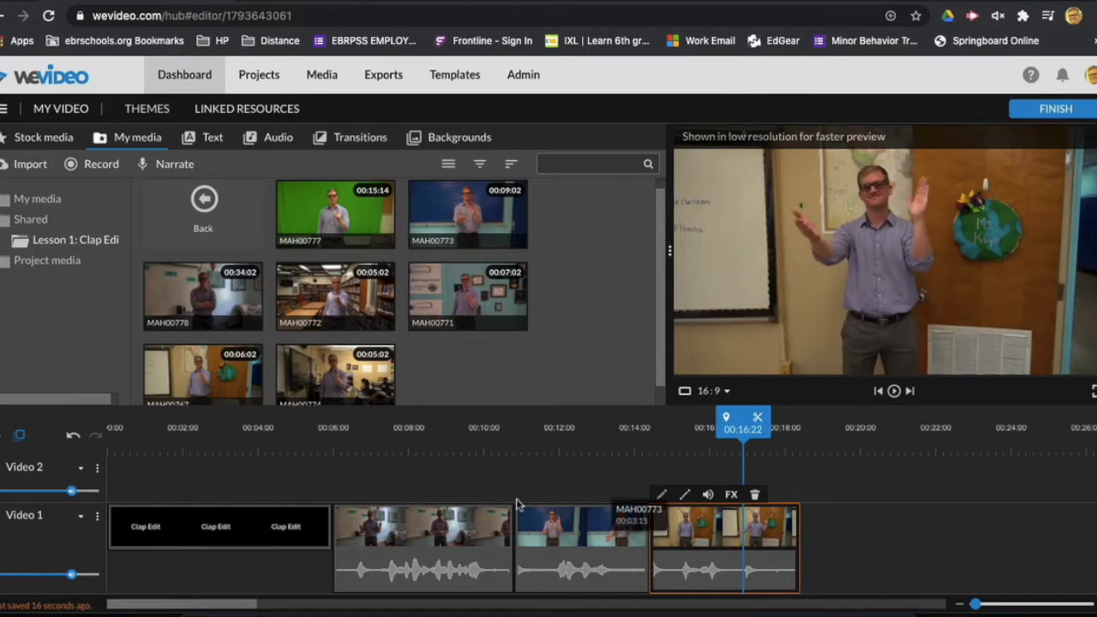
click(493, 470)
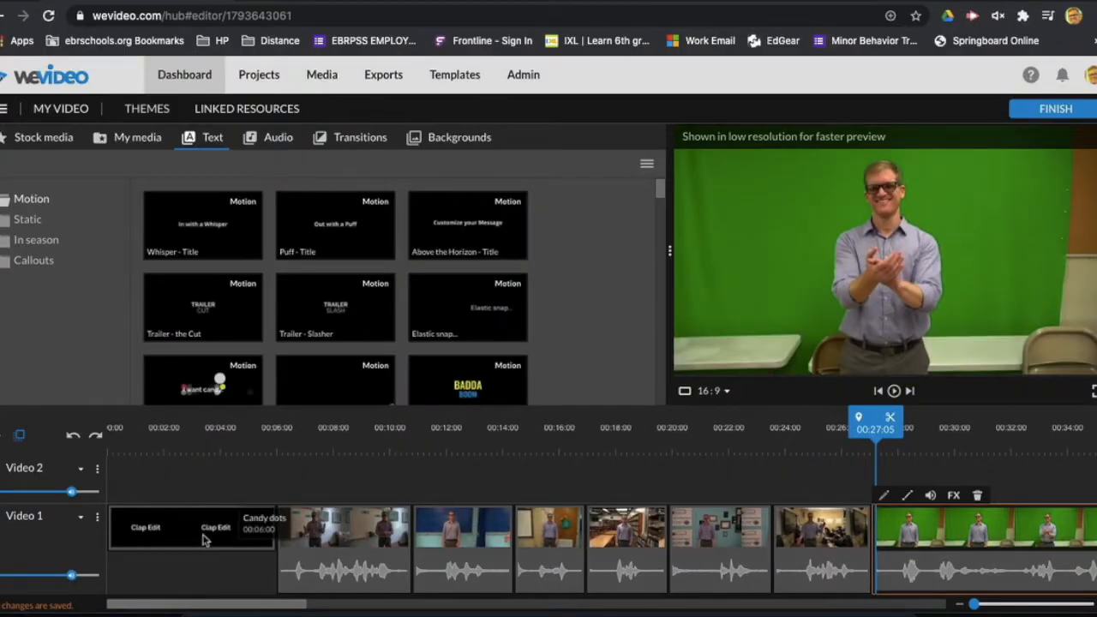
Review the assembled Video 1 sequence item by item, from the opening Clap Edit title to the final MAH00777 clip
click(204, 538)
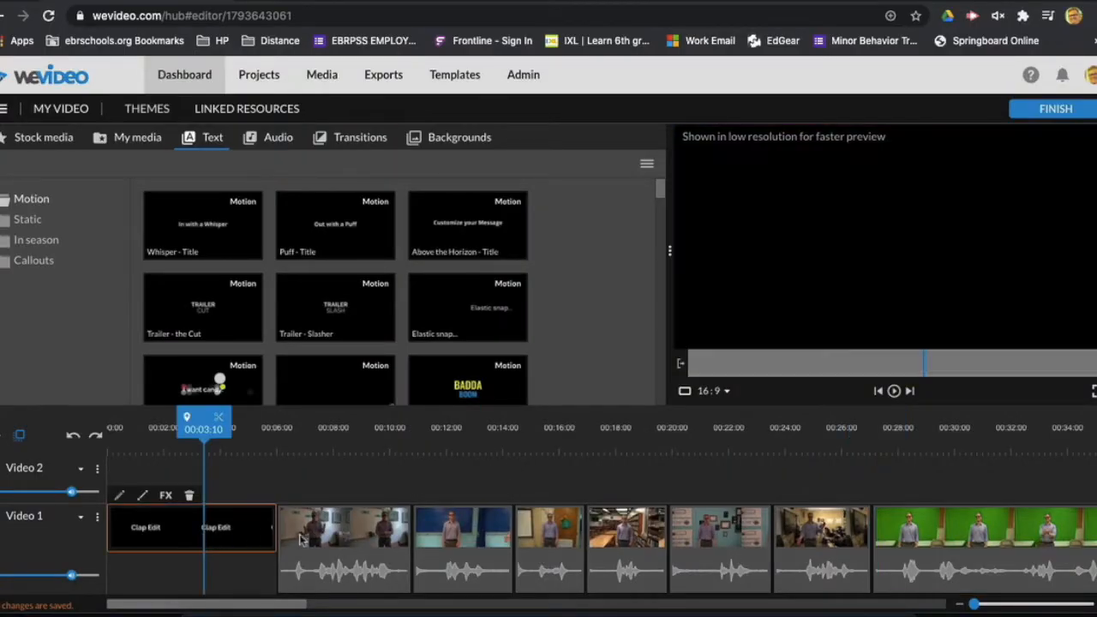
click(332, 531)
click(471, 538)
click(564, 538)
click(619, 538)
click(718, 538)
click(823, 538)
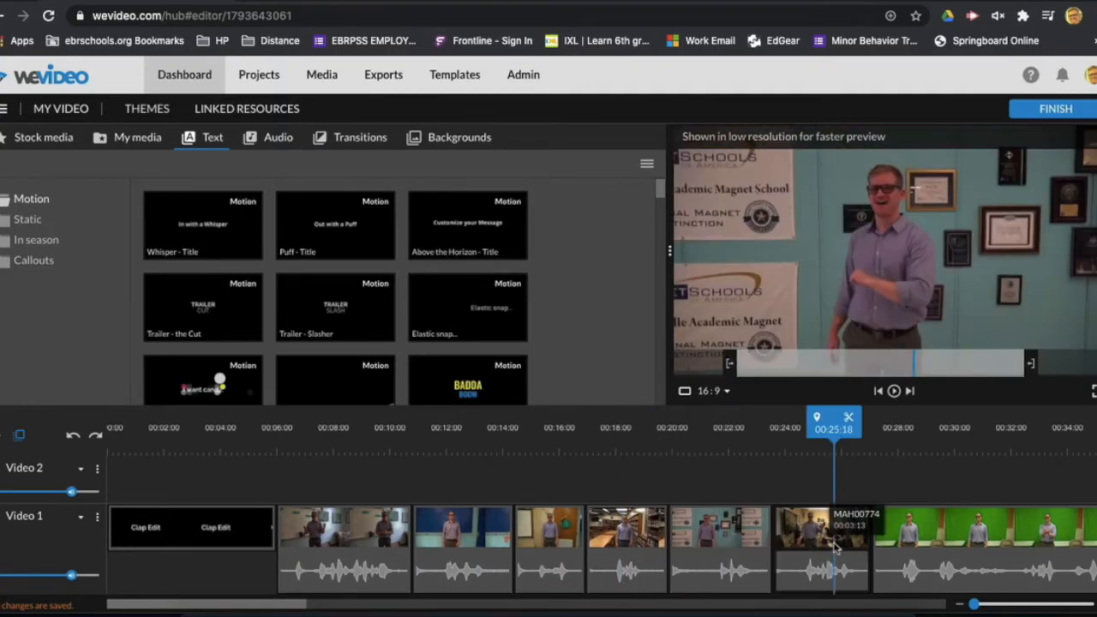
click(954, 539)
scroll(932, 443, right, 2)
scroll(932, 443, right, 3)
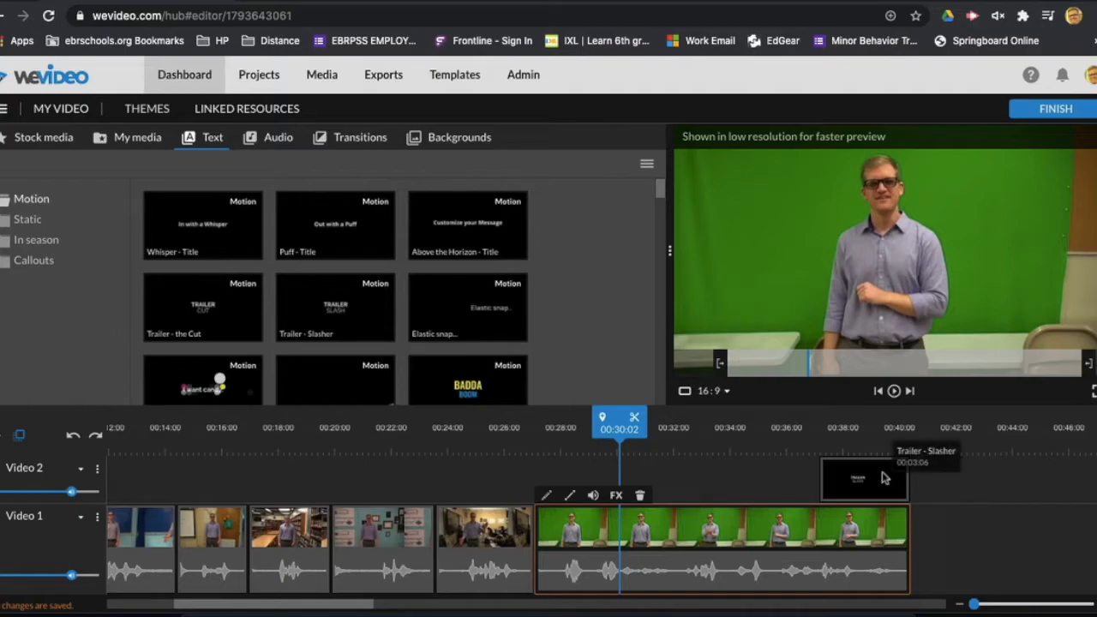
Preview the closing credit title on Video 2 and move the playhead back to about 00:34:03 over the MAH00777 clip
click(833, 480)
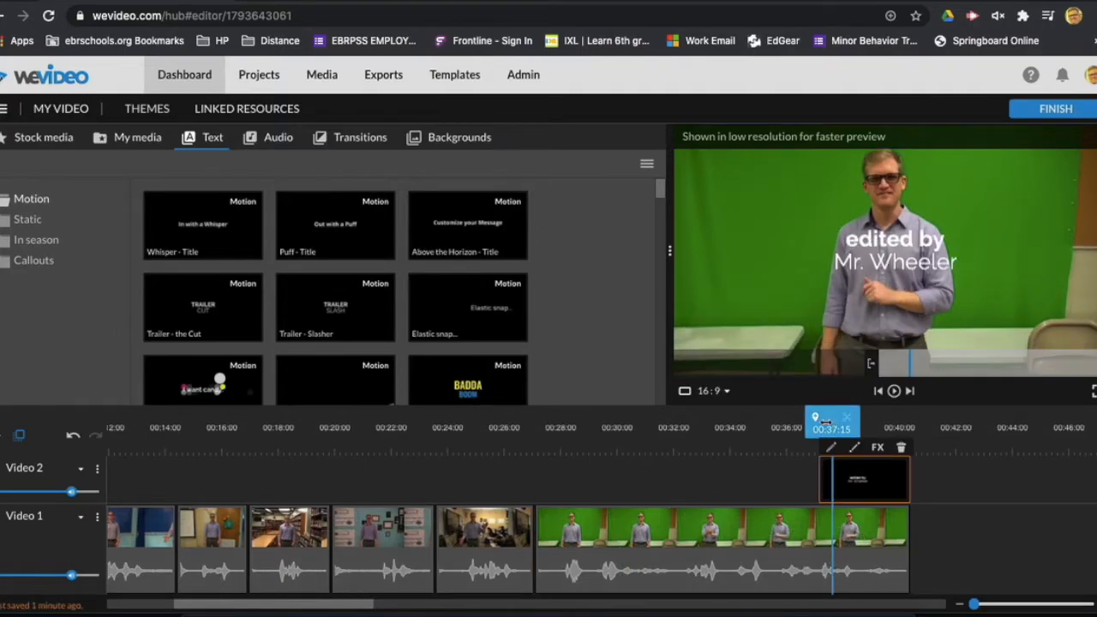
mouse_move(823, 422)
mouse_down()
mouse_move(694, 431)
mouse_move(696, 453)
mouse_move(724, 460)
mouse_up()
drag(752, 456, 725, 460)
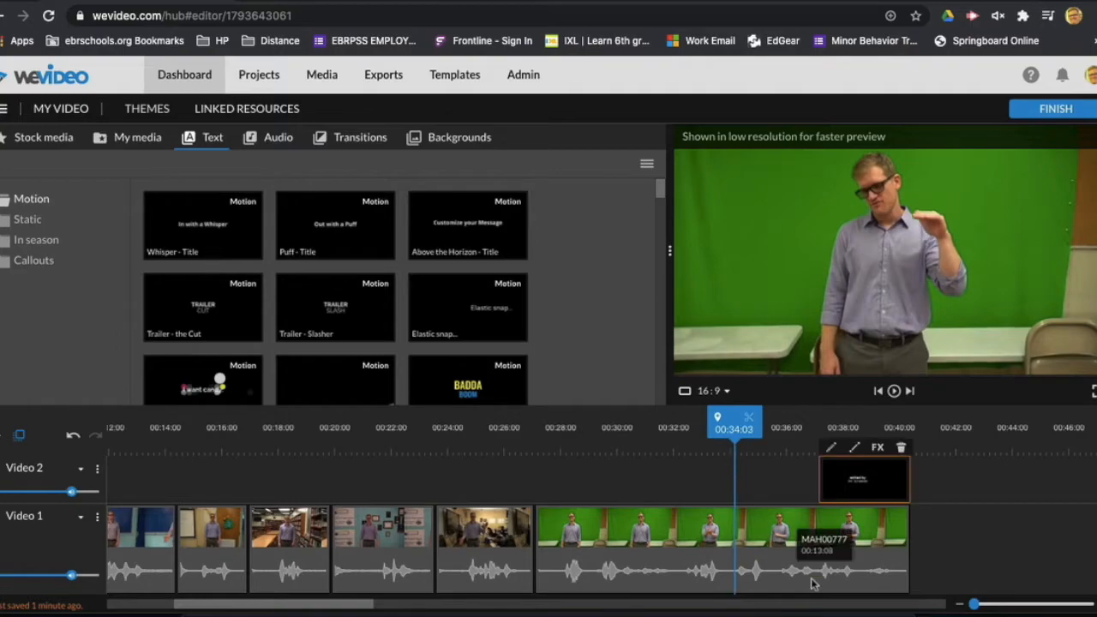
Examine the volume and animation settings of the MAH00777 clip and close its editor without saving
double_click(772, 555)
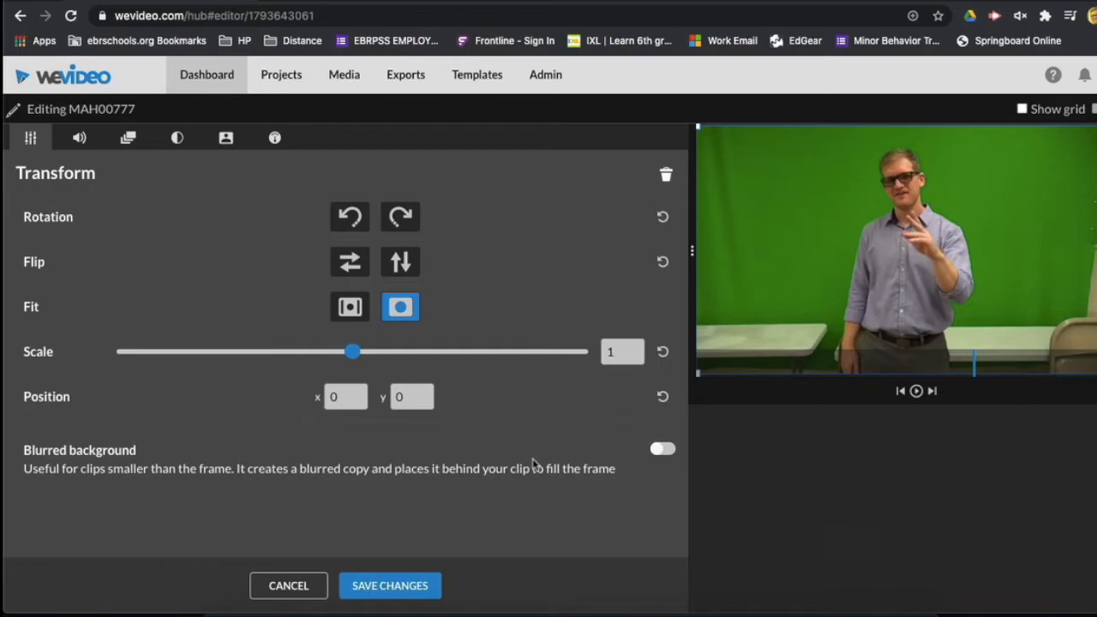
click(79, 138)
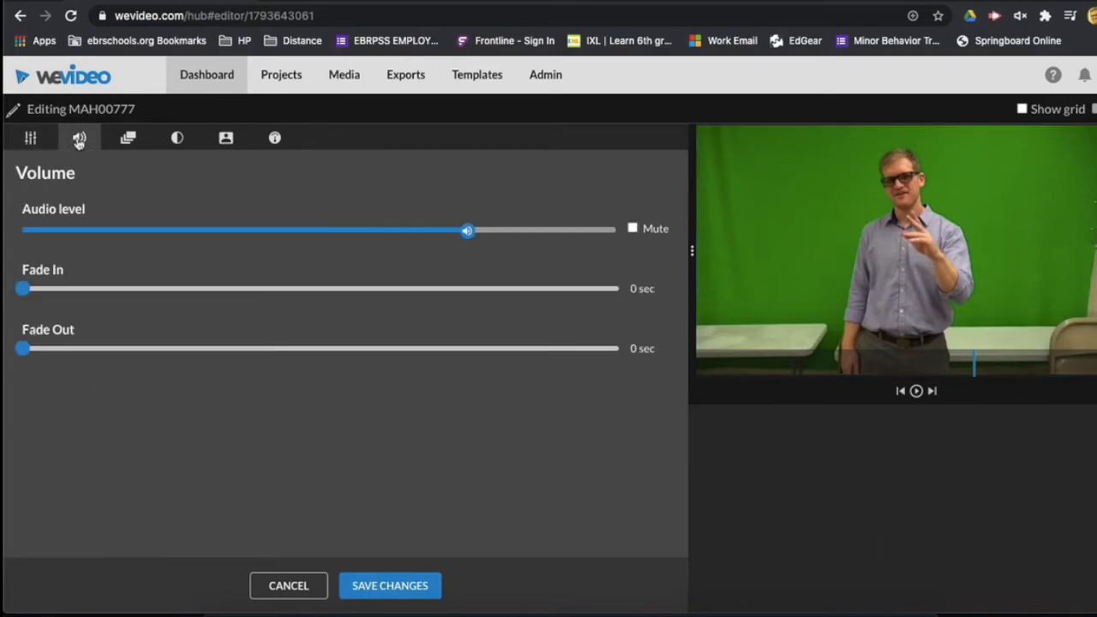
click(125, 139)
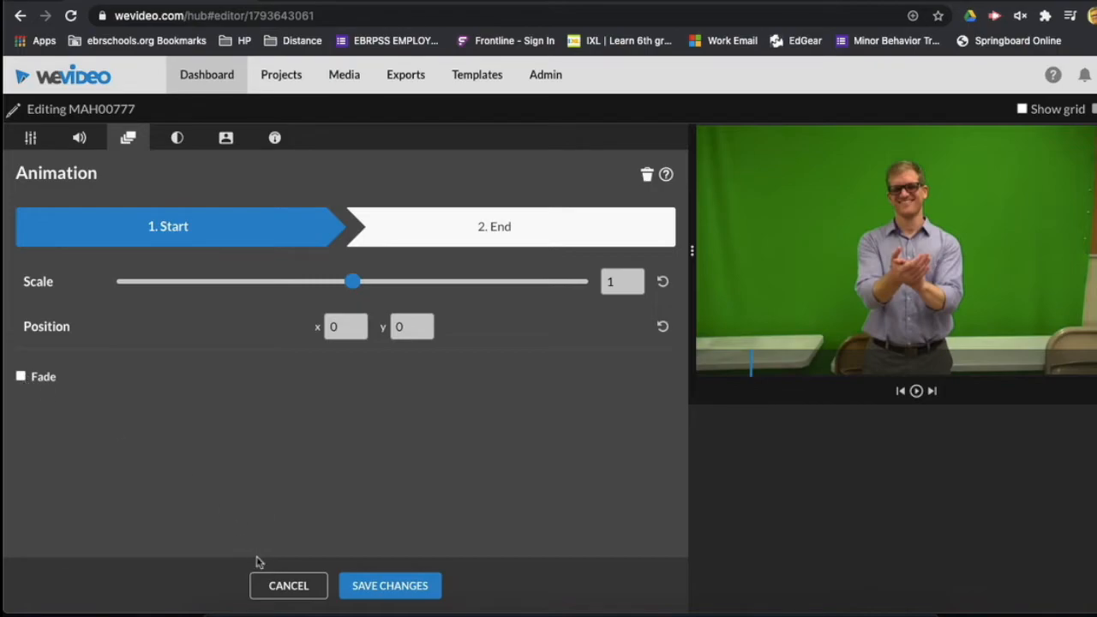
click(278, 585)
scroll(811, 519, down, 1)
mouse_move(811, 520)
mouse_down()
mouse_move(830, 519)
mouse_move(806, 518)
mouse_up()
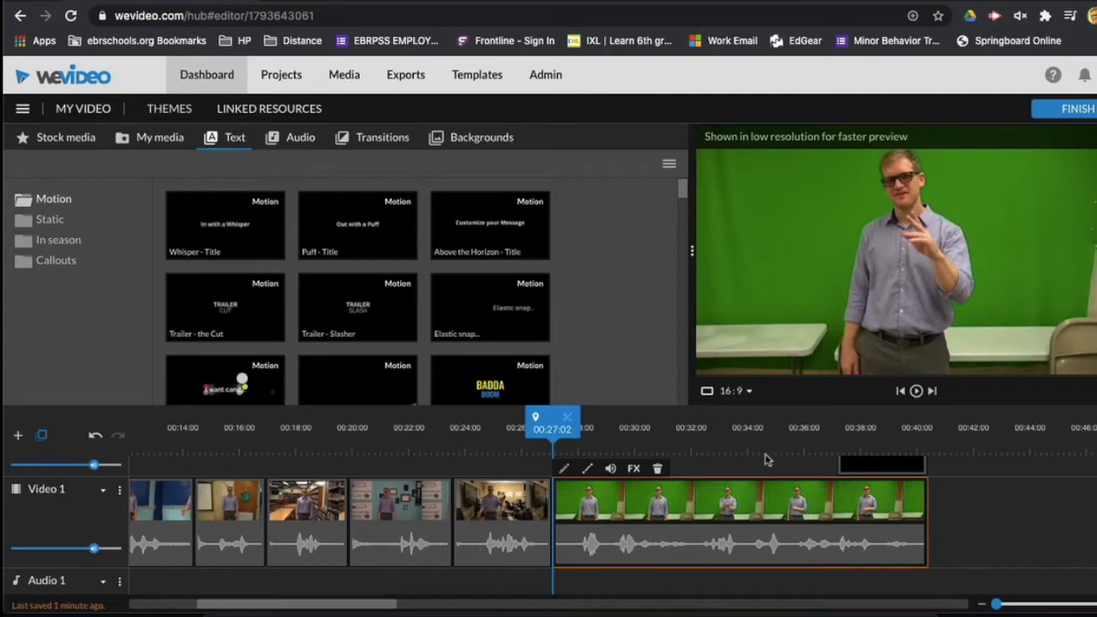
Scrub through the MAH00777 clip to 00:34:04 to gauge how long its closing fade should last
click(541, 426)
drag(541, 425, 740, 425)
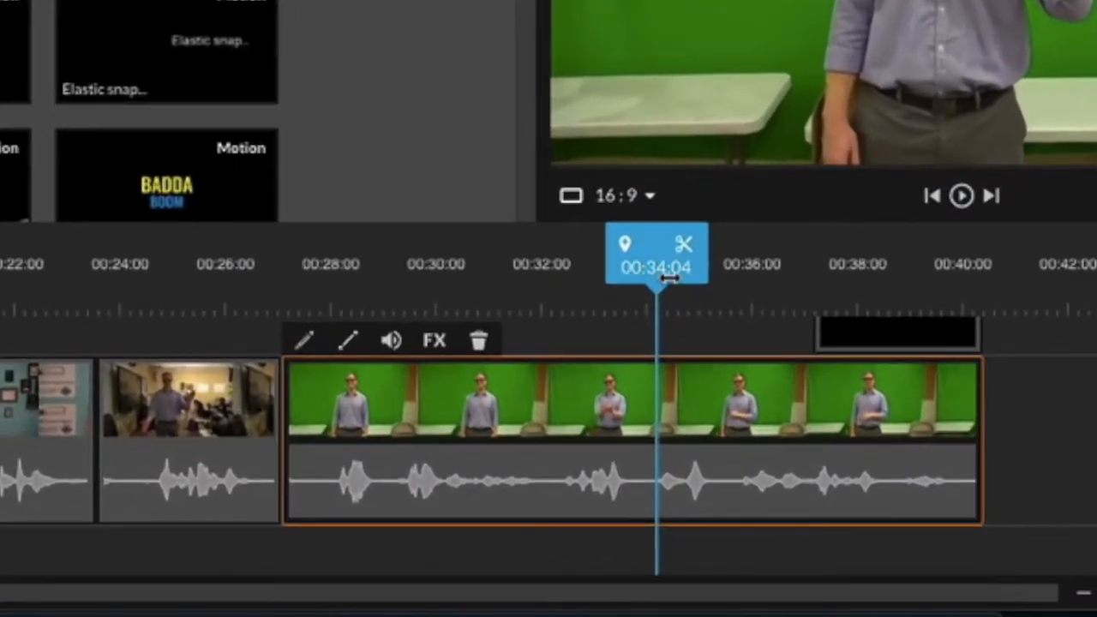
mouse_move(686, 270)
mouse_down()
mouse_move(992, 270)
mouse_move(649, 306)
mouse_move(947, 287)
mouse_move(659, 294)
mouse_move(668, 293)
mouse_up()
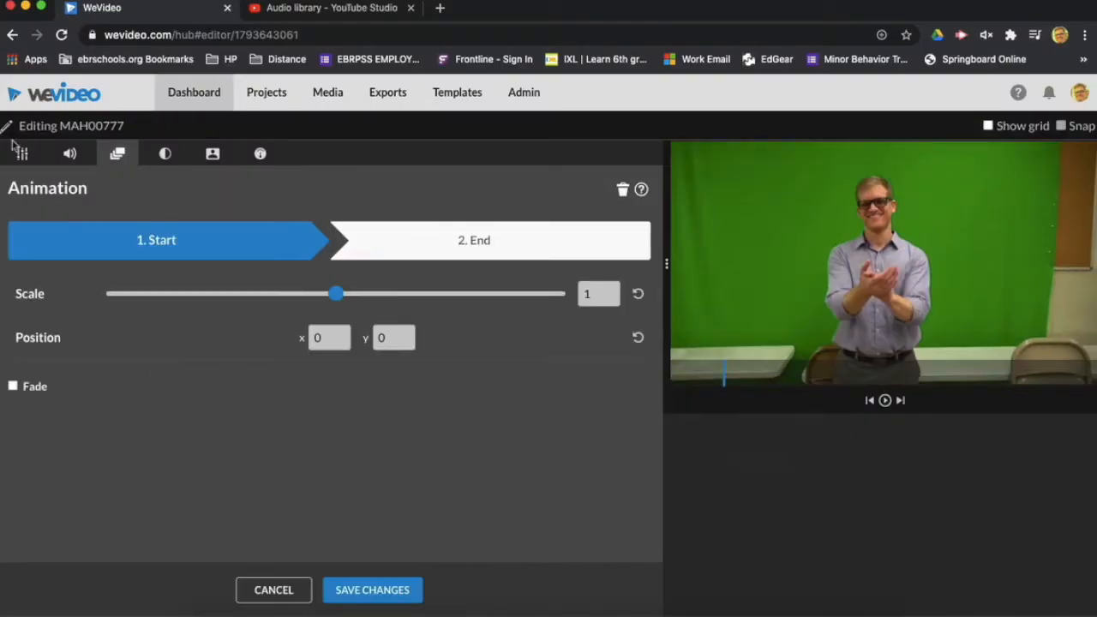
Enable Fade in the MAH00777 clip's animation settings and set the Fade Out duration to 6 seconds
click(12, 386)
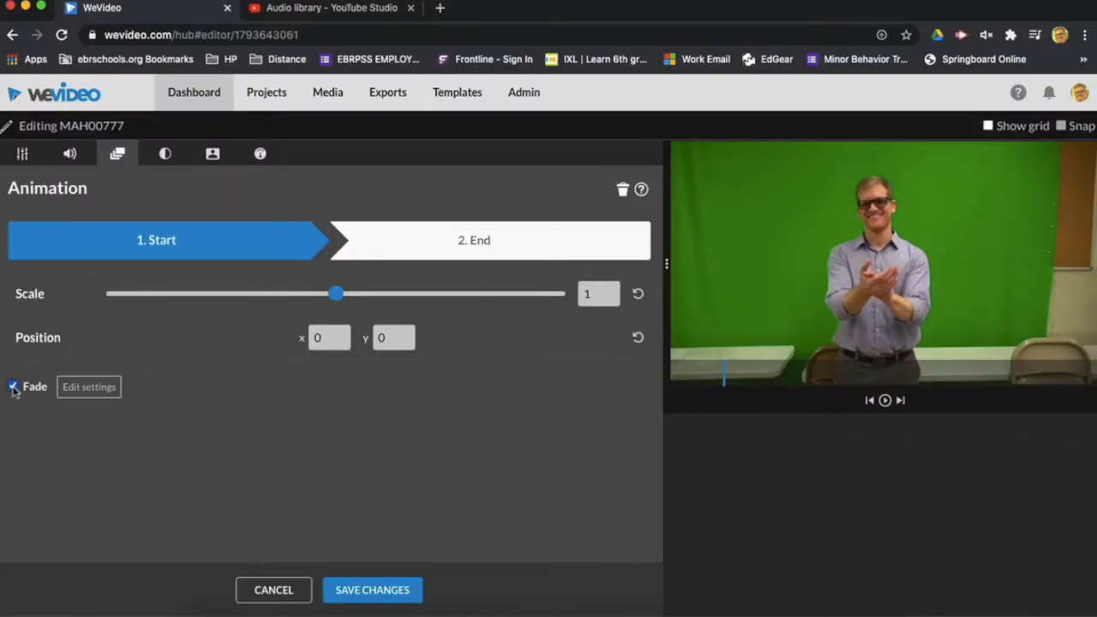
click(89, 386)
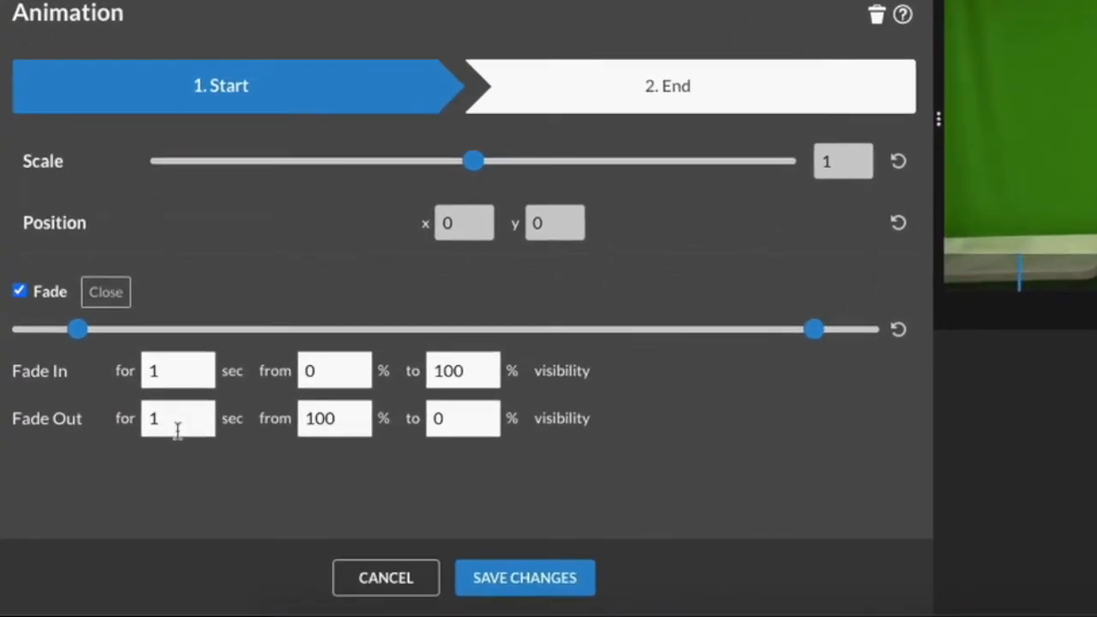
click(128, 467)
drag(128, 466, 53, 467)
text(6)
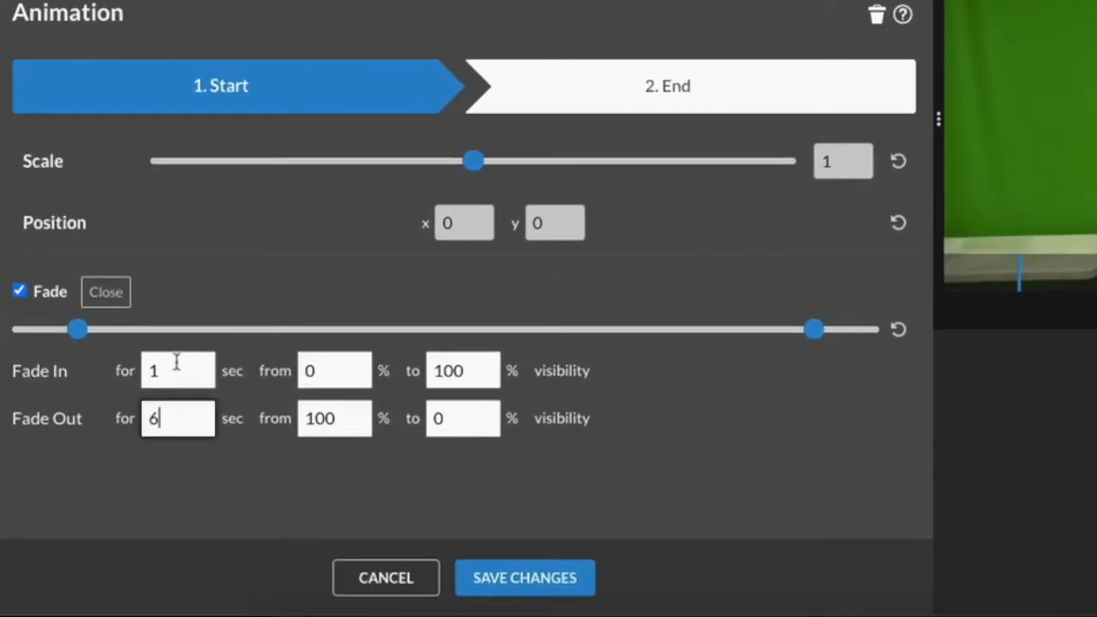
Reduce the MAH00777 clip's Fade In to its minimum, save the changes, and play the ending to check the fade
click(177, 362)
drag(76, 336, 7, 343)
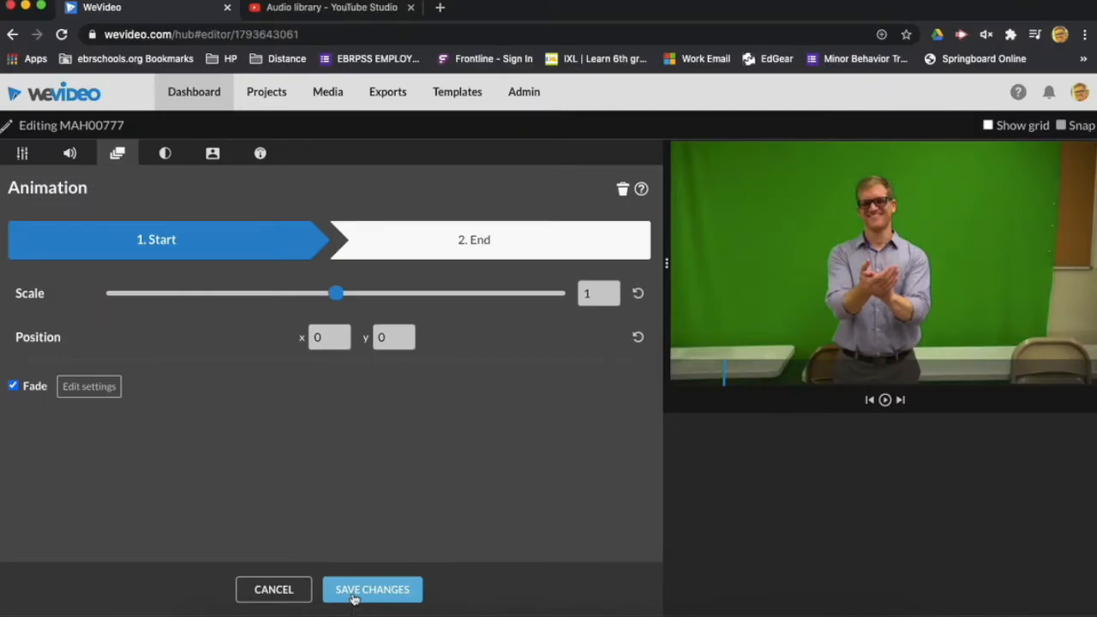
click(354, 594)
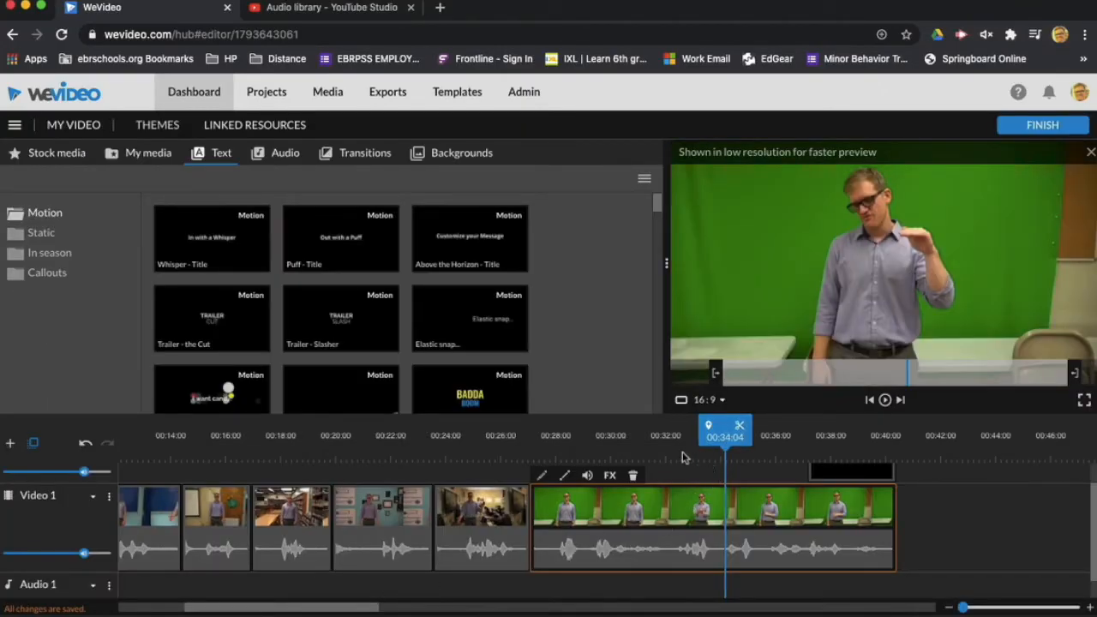
click(885, 401)
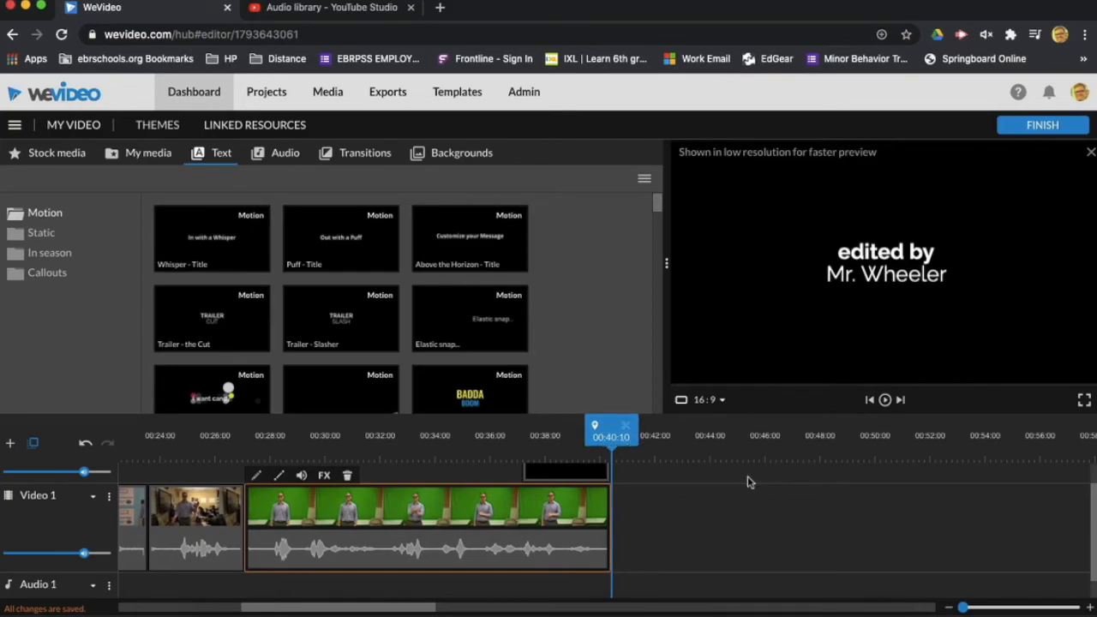
scroll(747, 480, left, 3)
scroll(747, 480, left, 10)
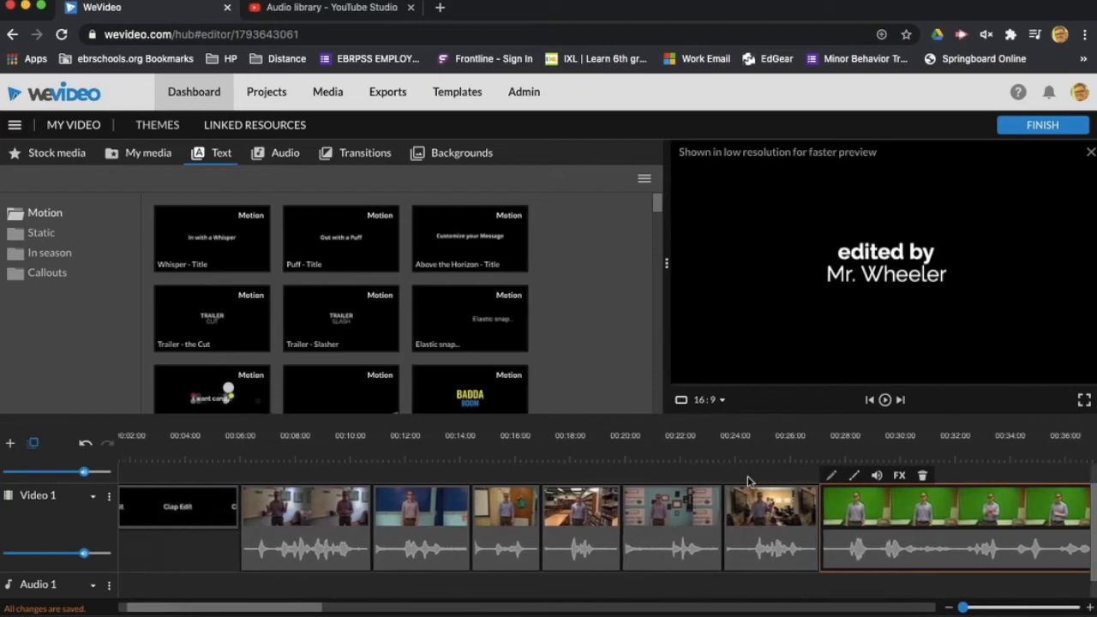
scroll(747, 480, left, 2)
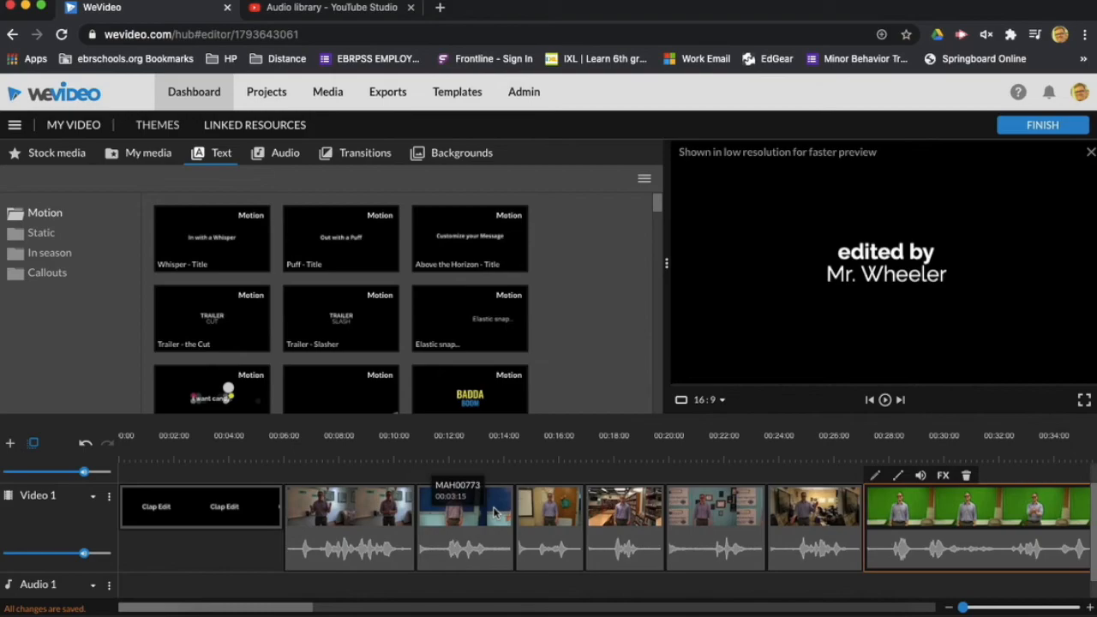
scroll(493, 512, right, 5)
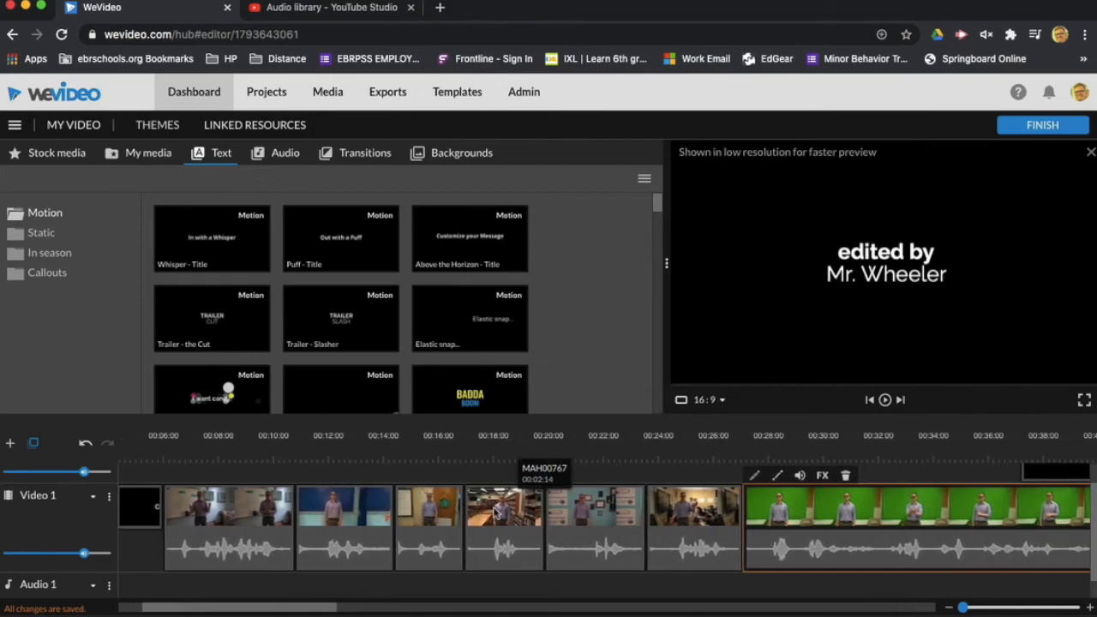
Finish the video, title the export "Clap Edit", and choose the HD 1280x720 resolution for it
click(1032, 129)
drag(577, 357, 295, 362)
text(Clap)
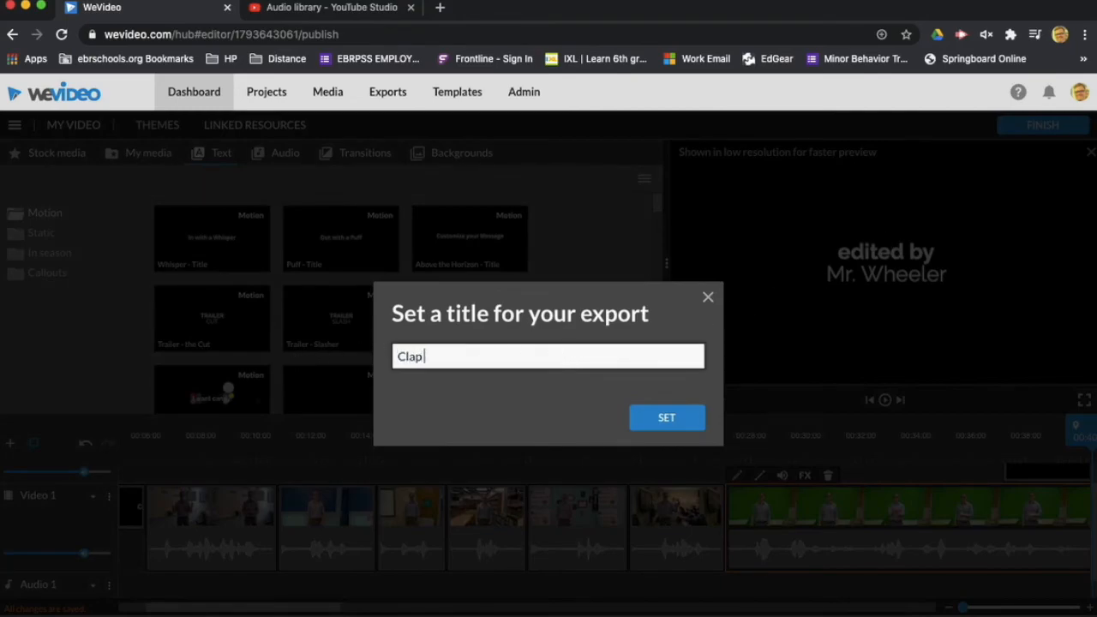
text( Edit)
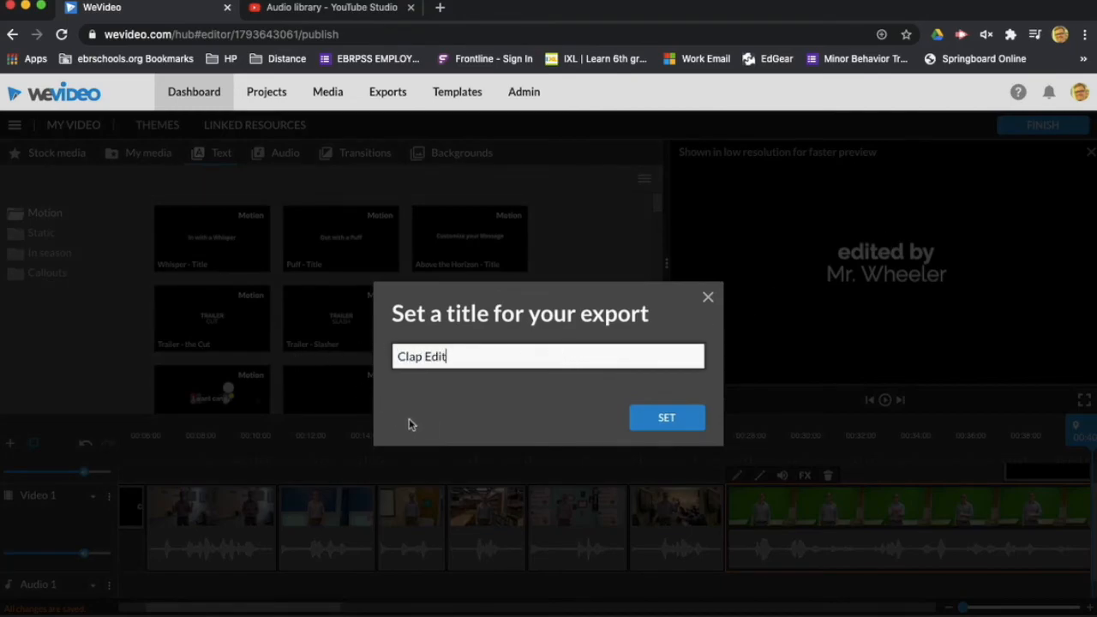
click(643, 417)
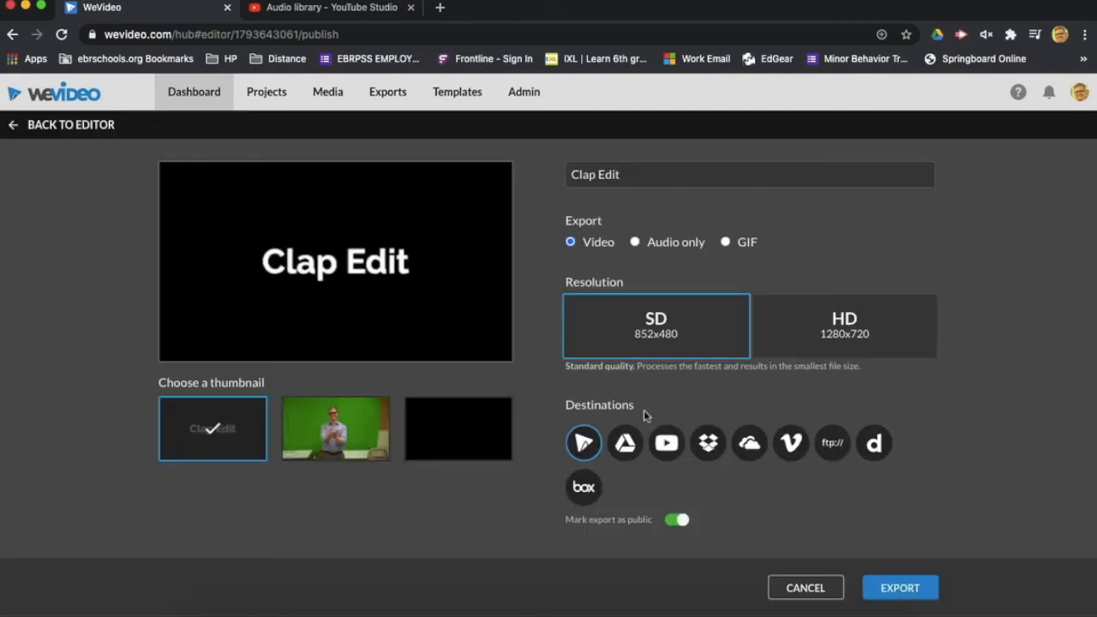
click(866, 339)
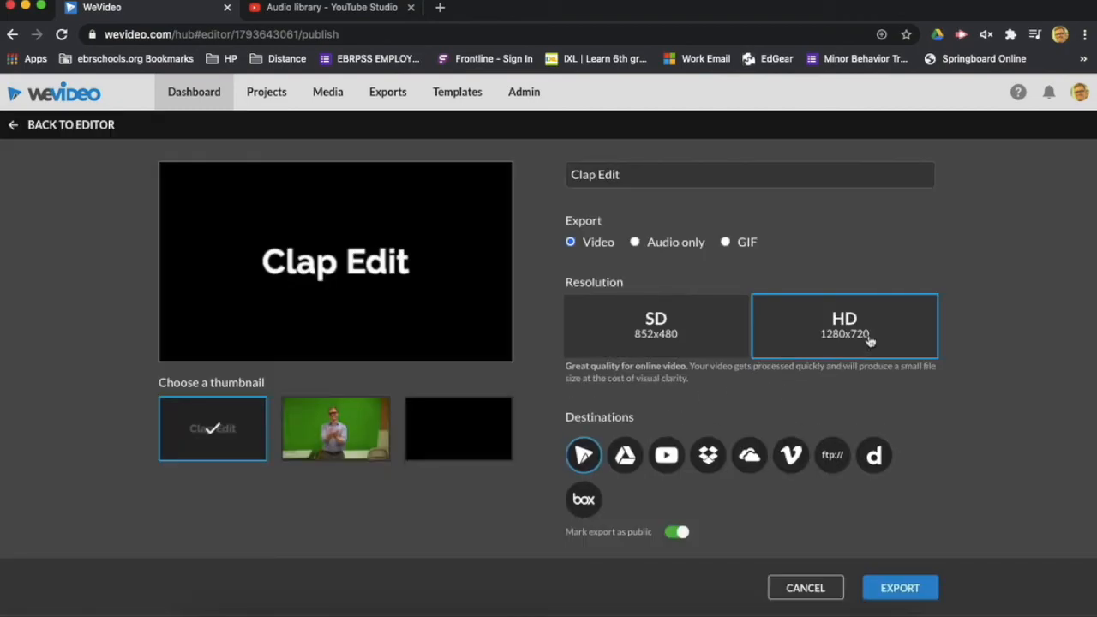